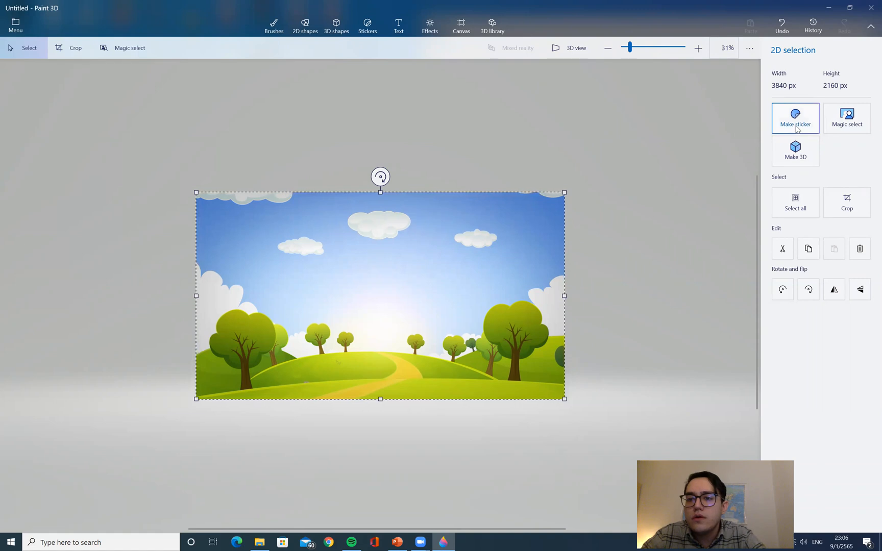
Step: Place a blue 3D man model on the path of the landscape background, turn it sideways and scale it down
left_click(659, 130)
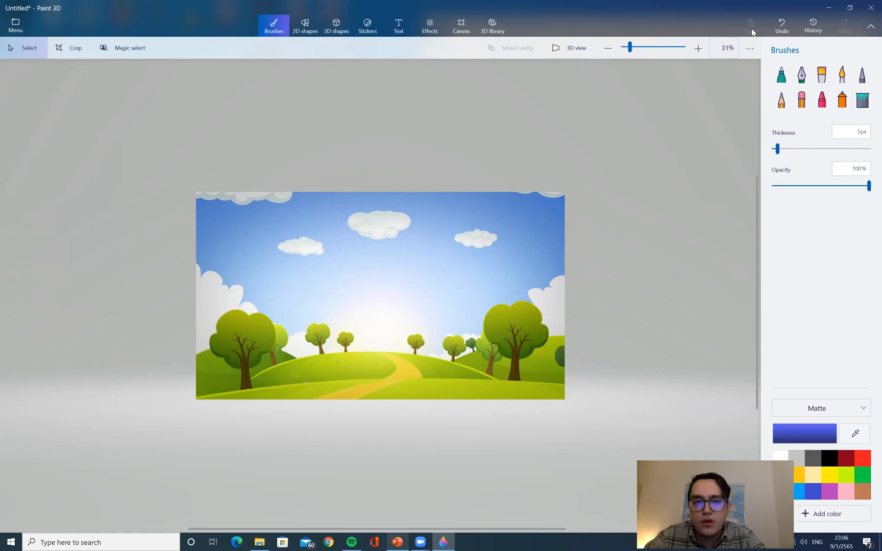
left_click(338, 23)
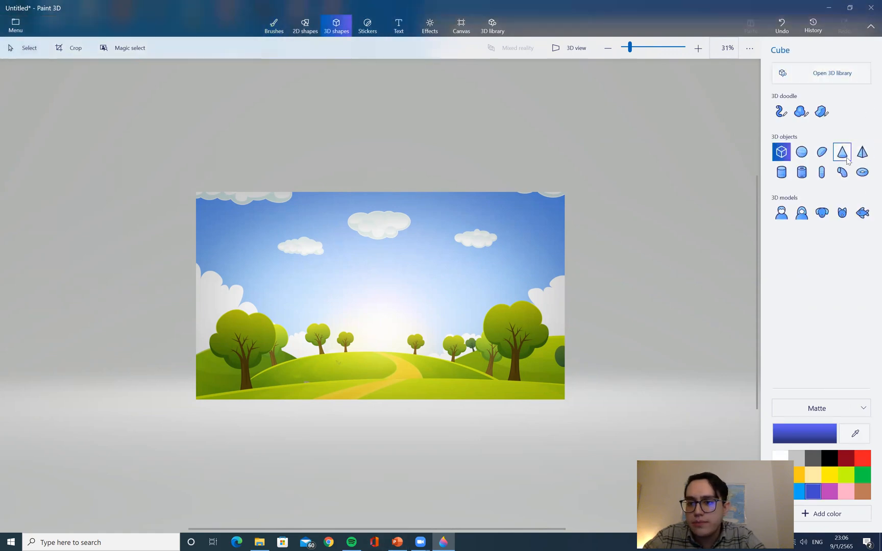
left_click(783, 213)
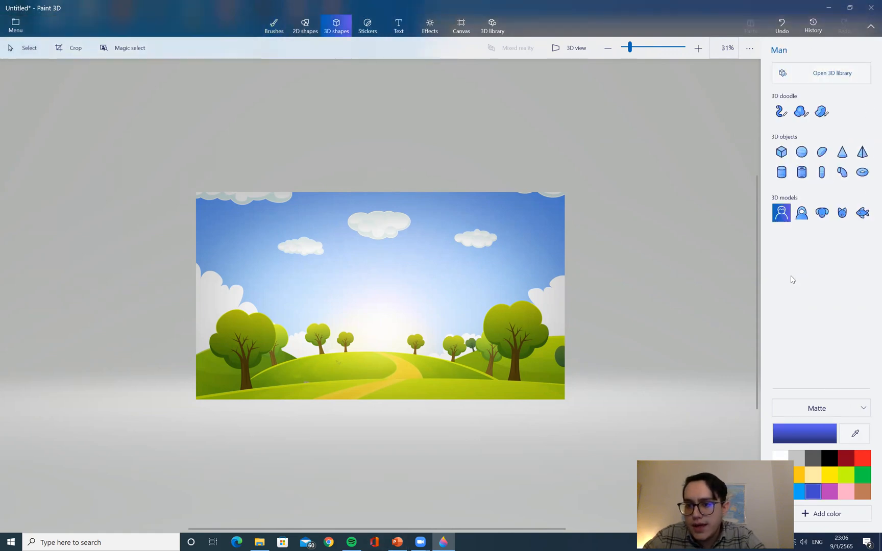
mouse_move(371, 312)
left_mouse_down()
mouse_move(391, 403)
mouse_move(388, 352)
left_mouse_up()
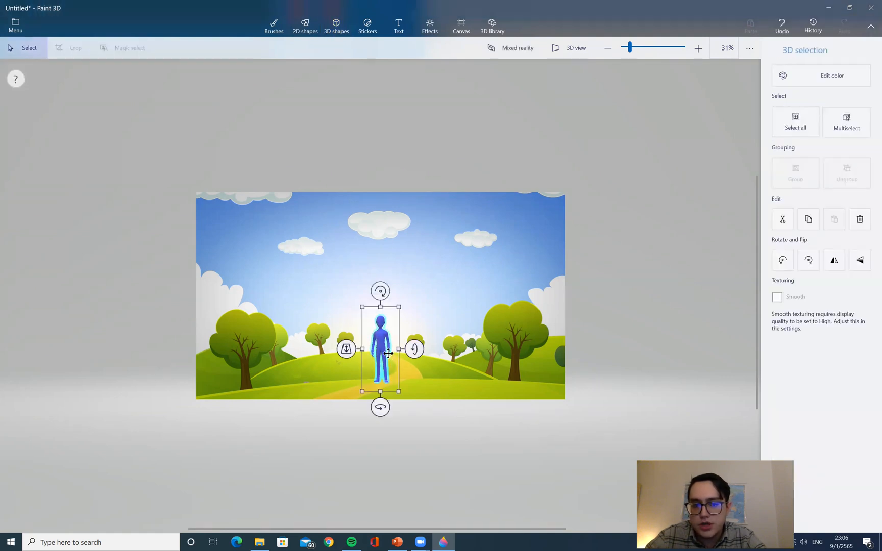
left_click_drag(380, 411, 377, 410)
left_click_drag(403, 311, 389, 340)
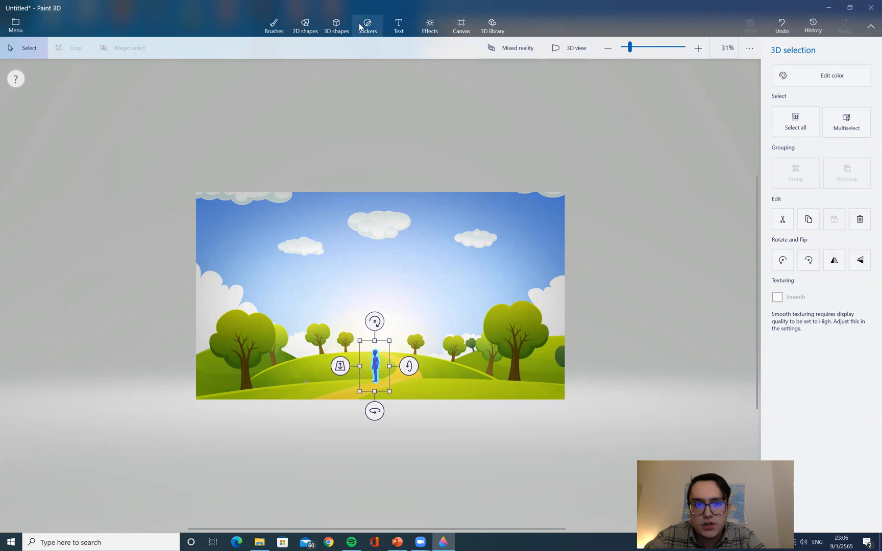
Step: Insert the Large troll model from the Characters collection of the 3D library
left_click(336, 25)
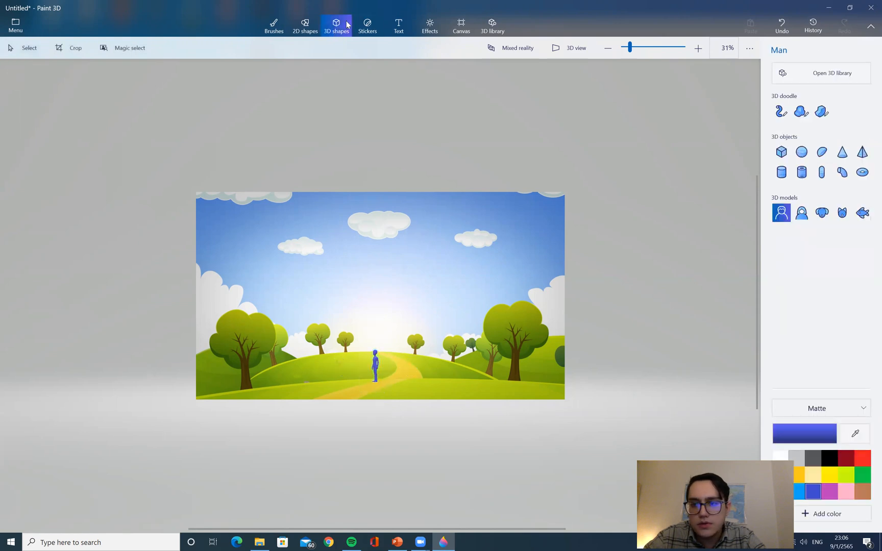
left_click(857, 82)
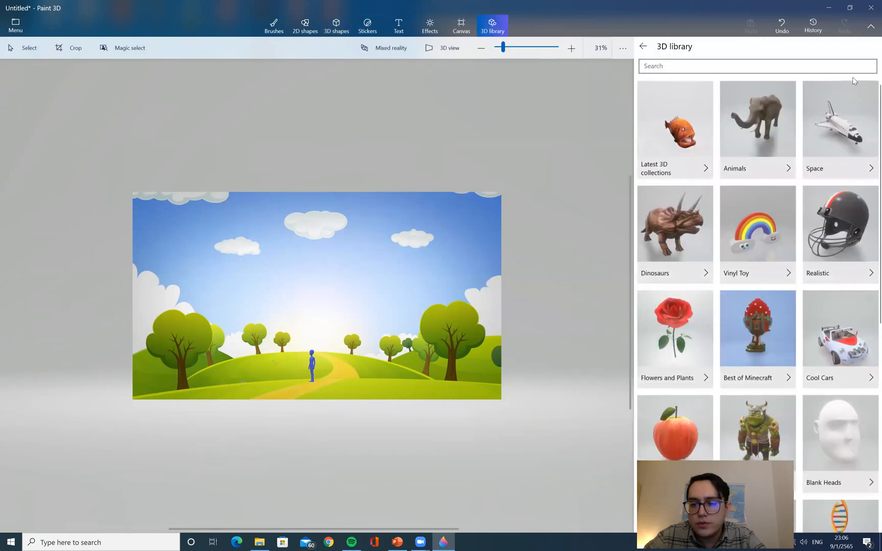
scroll(805, 267, "down", 2)
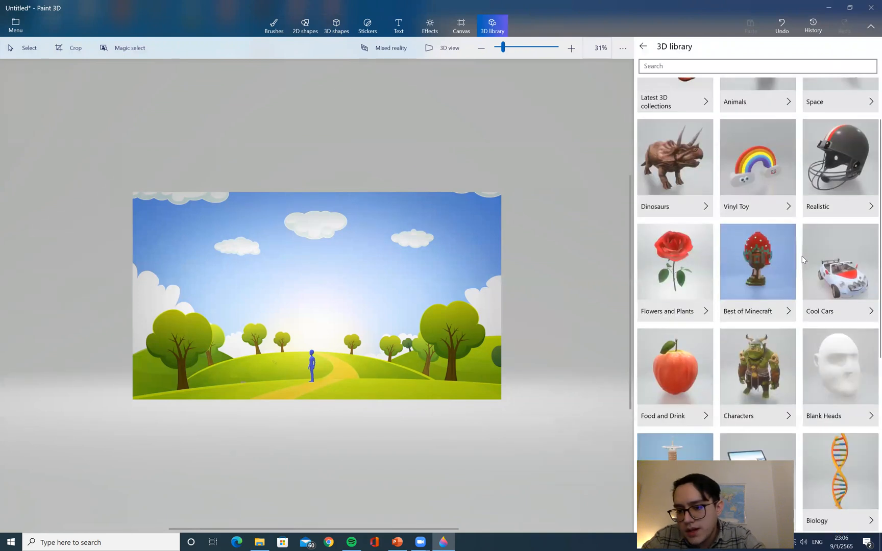
left_click(756, 375)
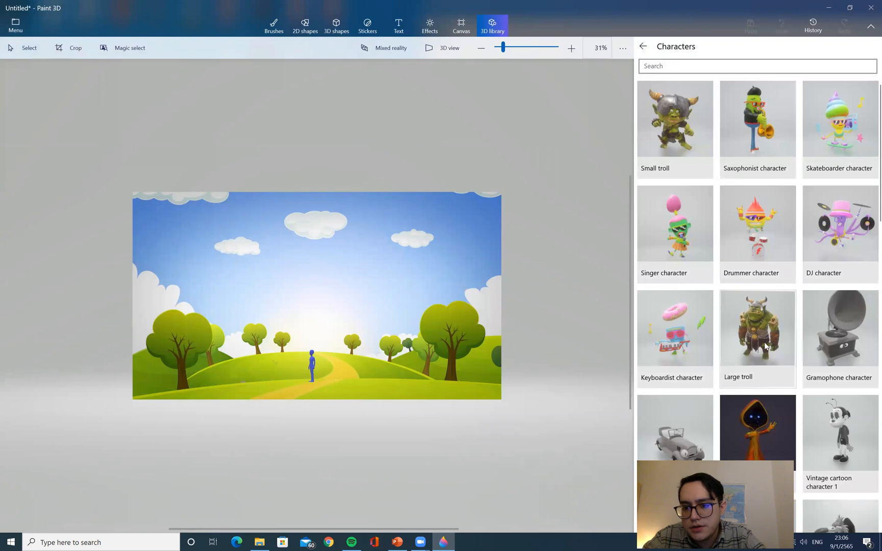
left_click(757, 329)
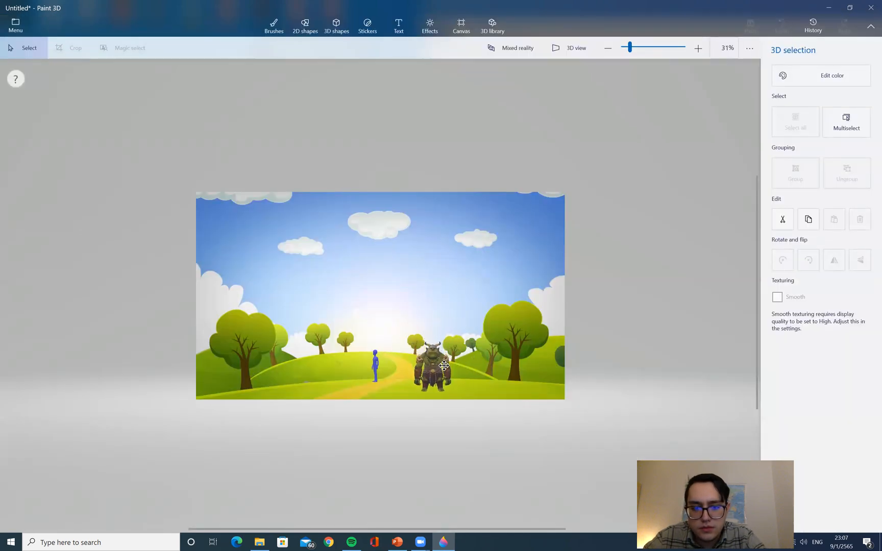
Step: Enlarge the troll, turn it towards the man, and position it beside the path, slightly further forward in depth
left_click_drag(460, 331, 508, 322)
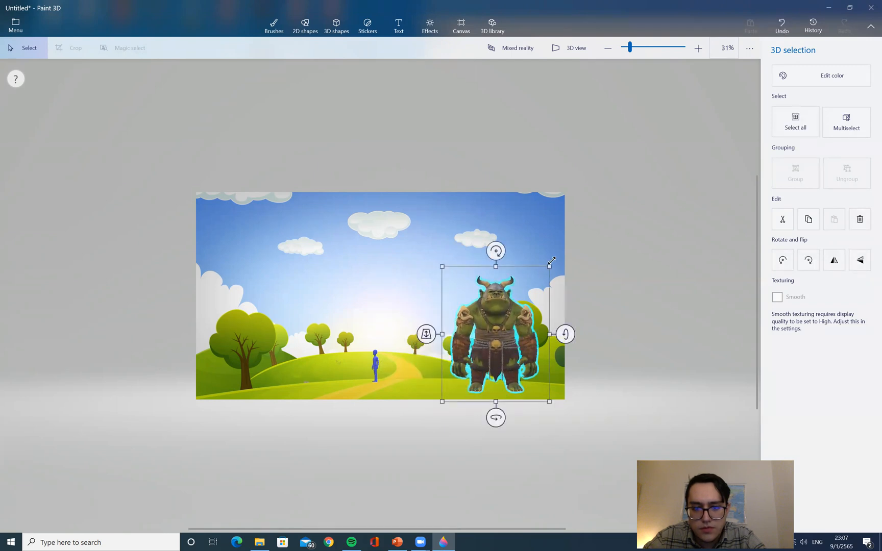
mouse_move(486, 418)
left_mouse_down()
mouse_move(458, 419)
mouse_move(478, 408)
left_mouse_up()
left_click_drag(497, 360, 462, 358)
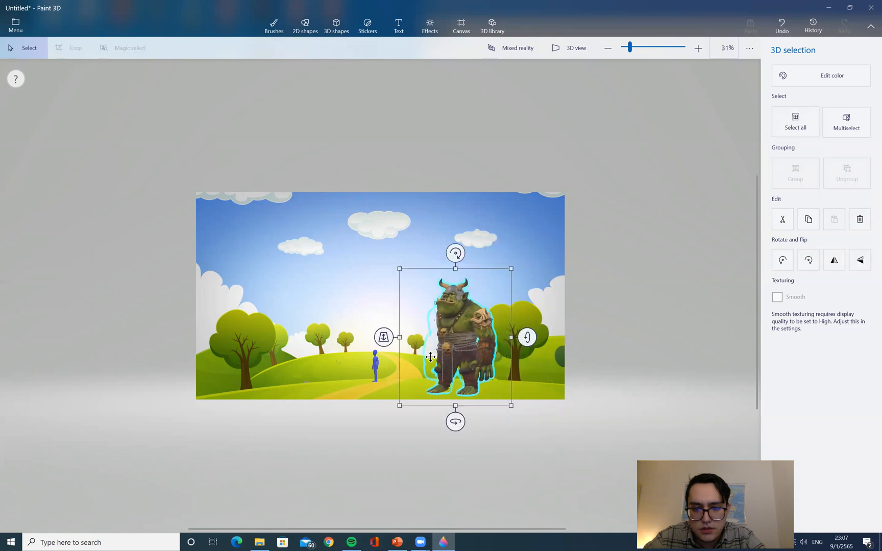
left_click_drag(376, 339, 374, 373)
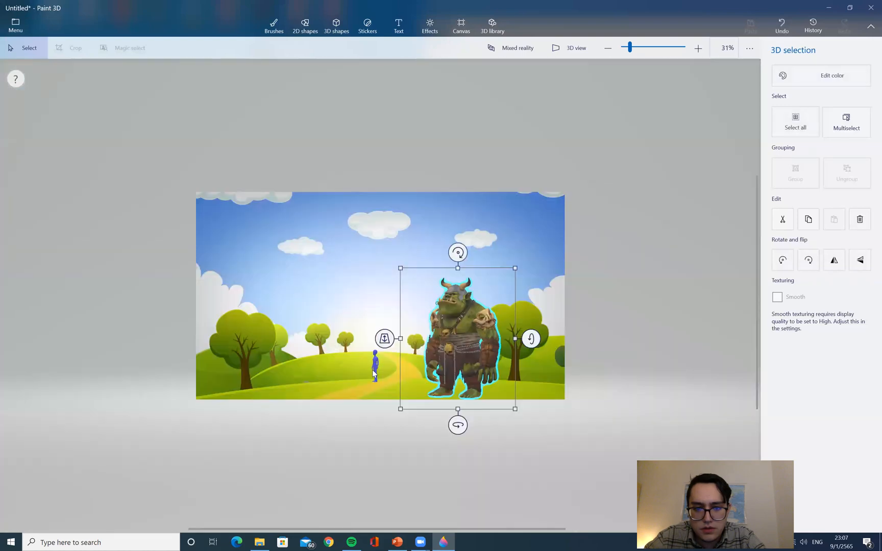
left_click(393, 450)
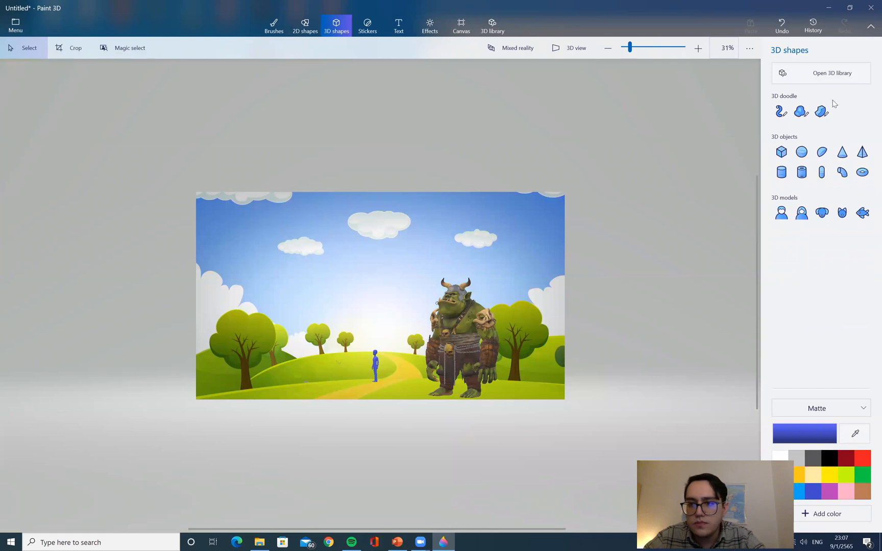
Step: Insert the Steampunk Hero with Cane model from the Characters collection of the 3D library
left_click(832, 73)
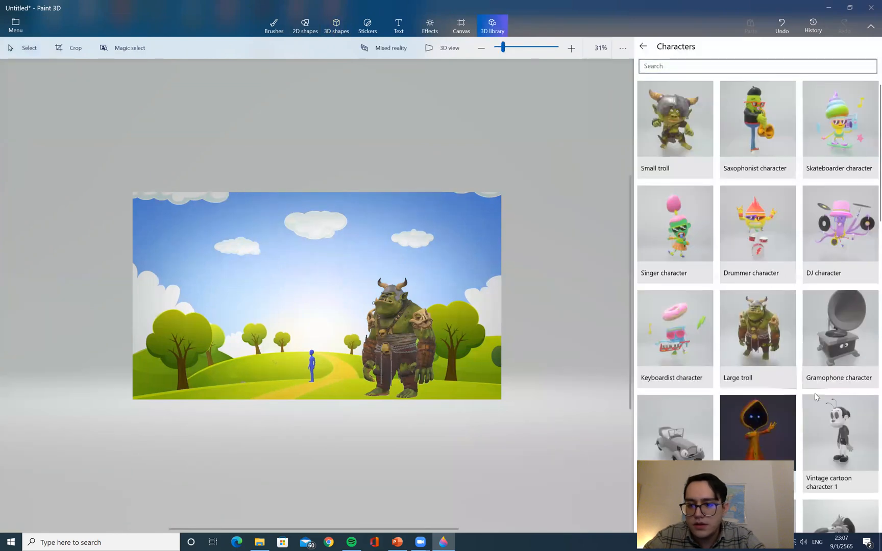
scroll(812, 366, "down", 8)
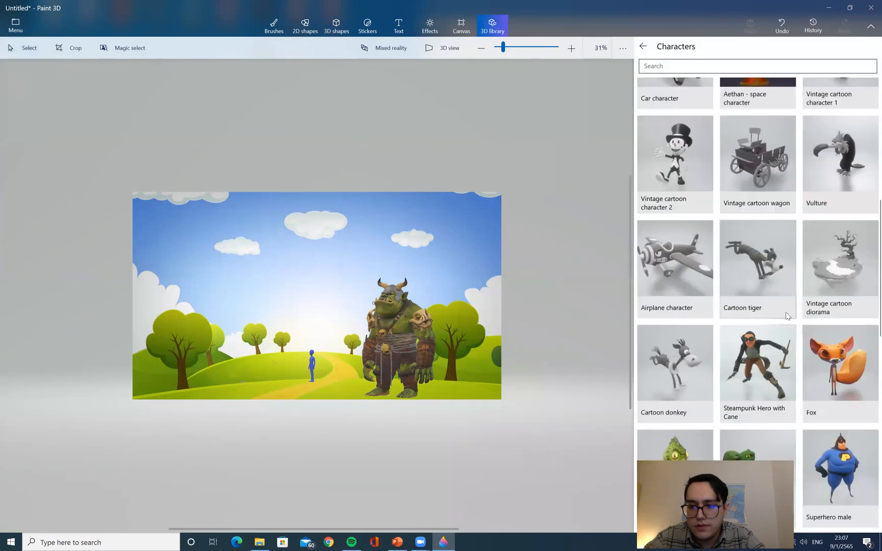
scroll(785, 312, "down", 3)
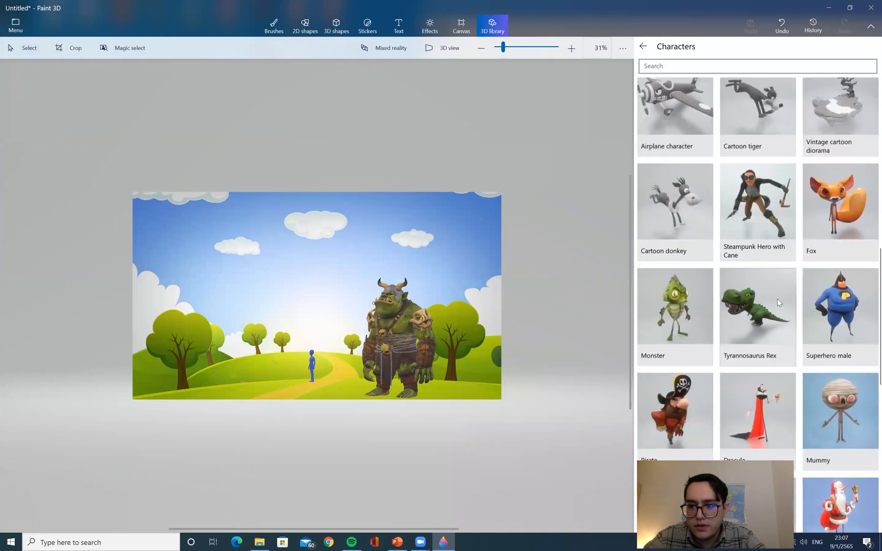
left_click(759, 193)
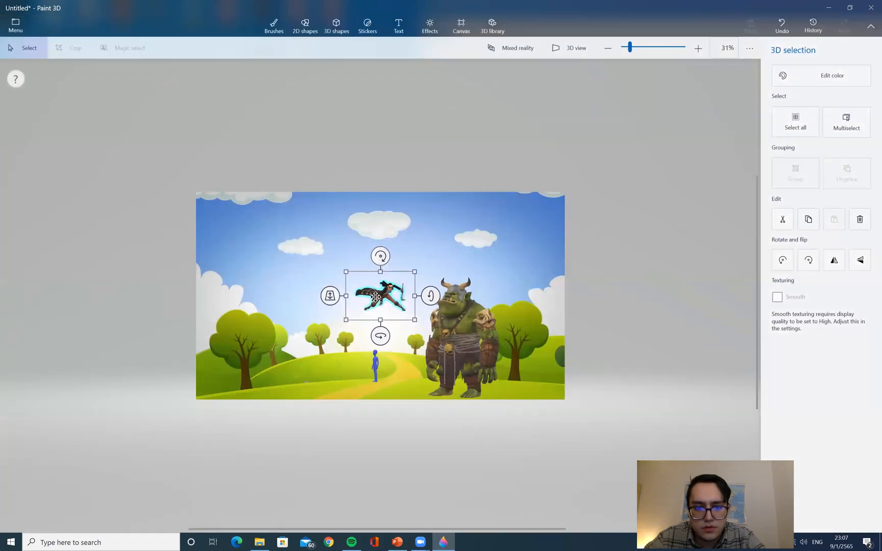
Step: Position the steampunk hero on the grass behind the man, bring it forward in depth and adjust its size to face the troll
left_click_drag(375, 296, 294, 377)
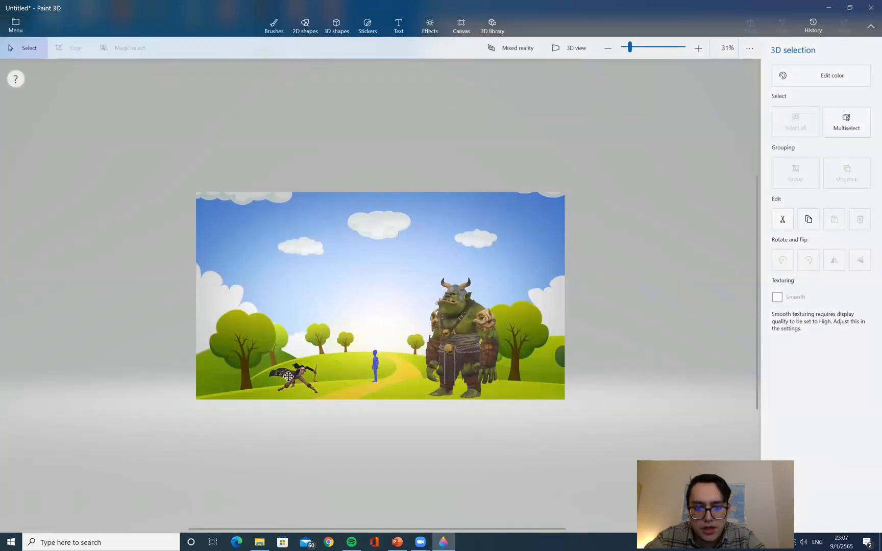
left_click_drag(335, 352, 397, 332)
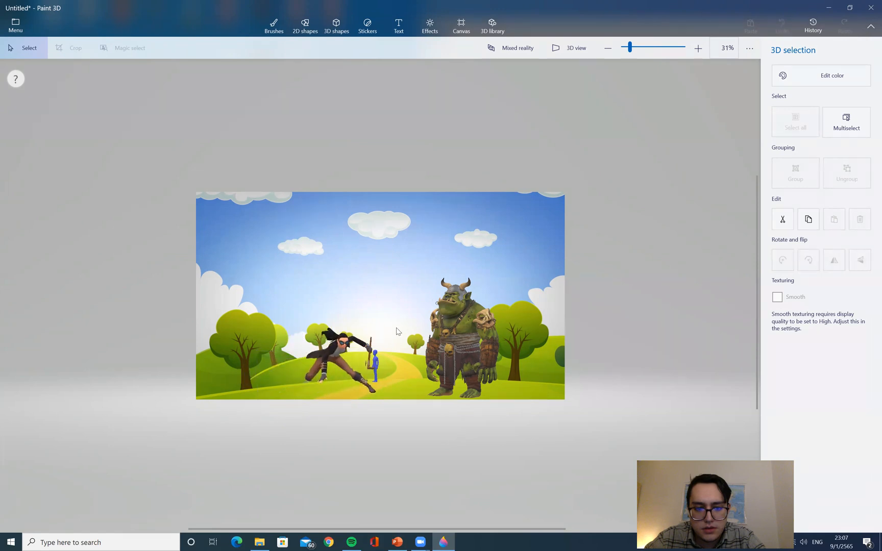
left_click_drag(244, 363, 336, 418)
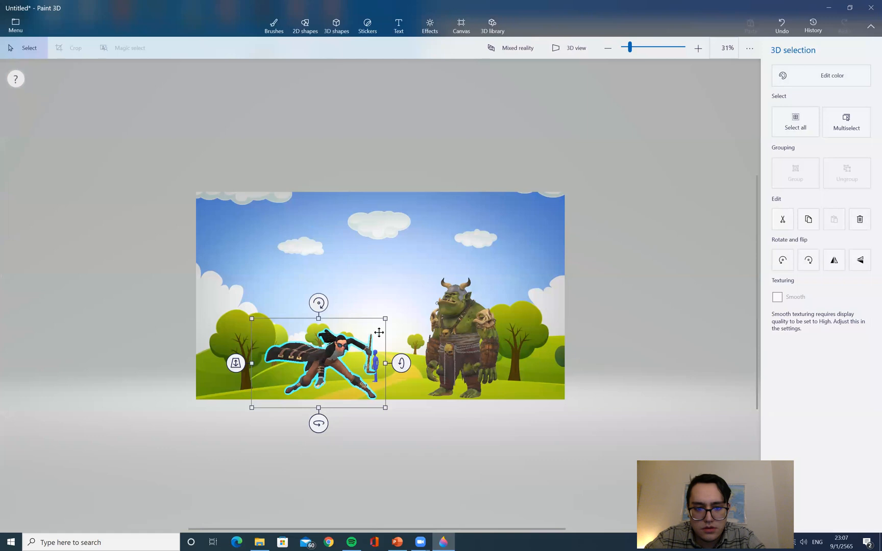
left_click_drag(388, 318, 350, 340)
left_click(481, 324)
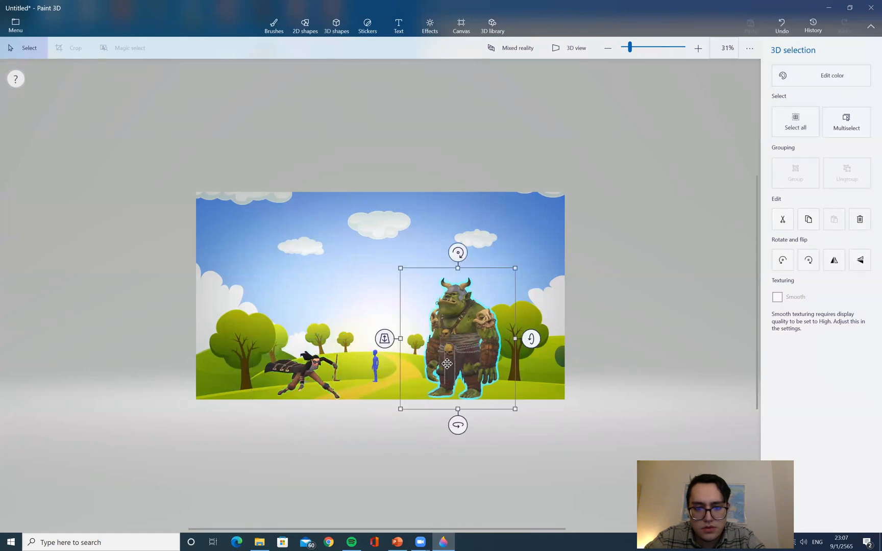
left_click(355, 443)
left_click_drag(374, 358, 375, 387)
left_click(393, 451)
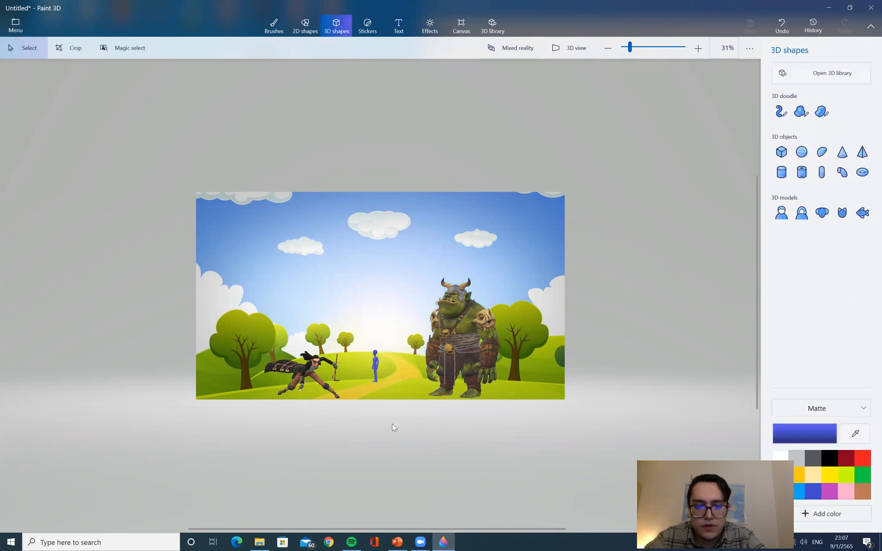
left_click(375, 363)
left_click(464, 457)
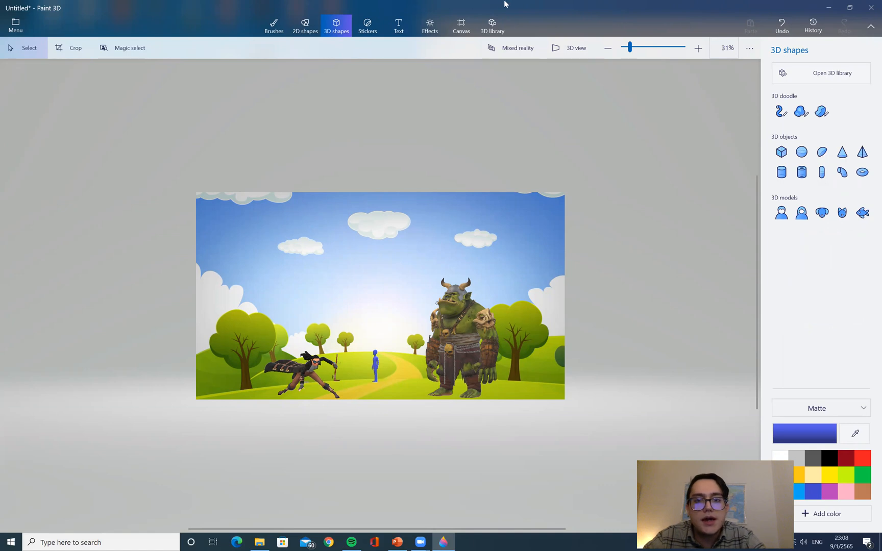
Step: Examine the depth placement of the three characters from several angles in 3D view, and return to the flat canvas view
left_click(503, 28)
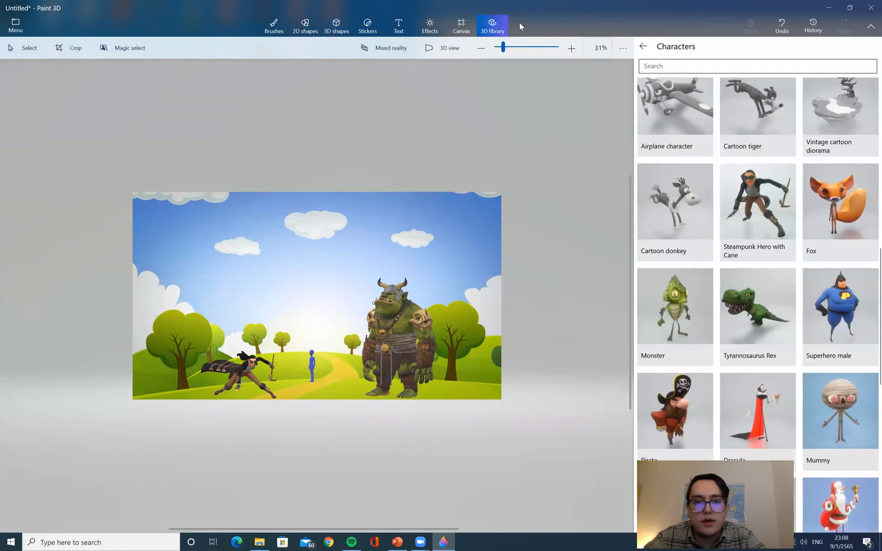
left_click(448, 53)
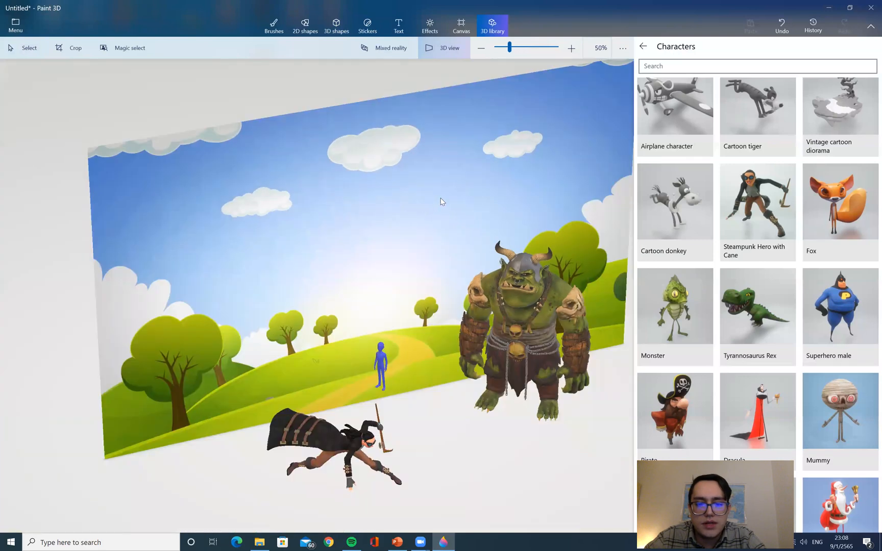
scroll(442, 201, "down", 4)
middle_click_drag(531, 275, 470, 242)
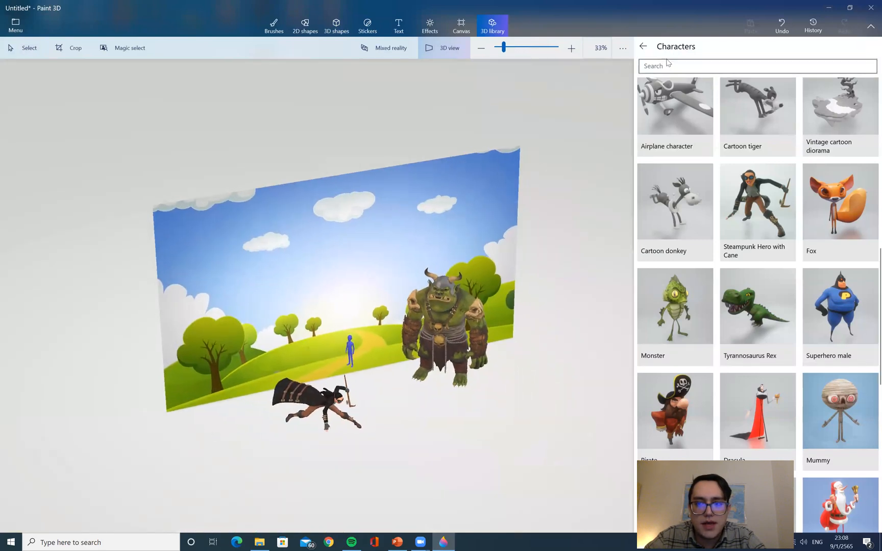
left_click(647, 48)
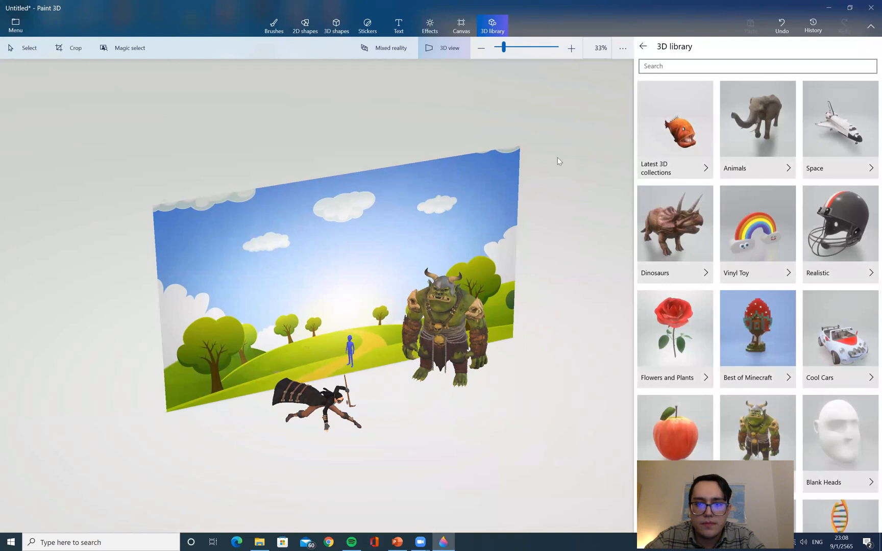
middle_click_drag(338, 334, 370, 231)
mouse_move(319, 314)
left_mouse_down()
mouse_move(439, 259)
mouse_move(444, 275)
mouse_move(413, 288)
mouse_move(402, 275)
mouse_move(378, 276)
mouse_move(382, 315)
mouse_move(307, 320)
mouse_move(368, 317)
mouse_move(409, 284)
mouse_move(341, 310)
mouse_move(382, 285)
mouse_move(403, 150)
mouse_move(480, 147)
mouse_move(500, 175)
mouse_move(512, 167)
mouse_move(447, 152)
mouse_move(405, 190)
mouse_move(362, 297)
mouse_move(382, 354)
mouse_move(379, 386)
mouse_move(400, 430)
mouse_move(374, 344)
mouse_move(354, 366)
mouse_move(388, 352)
mouse_move(403, 363)
left_mouse_up()
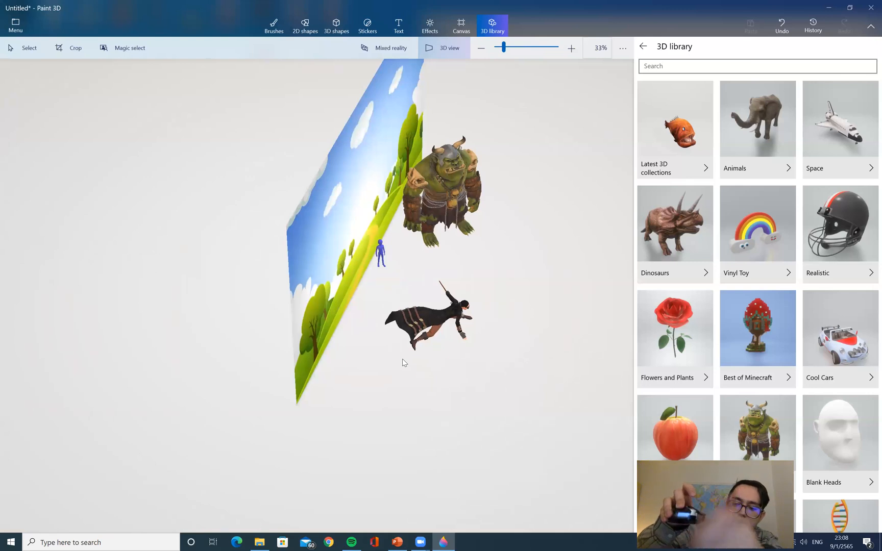
left_click_drag(403, 362, 466, 282)
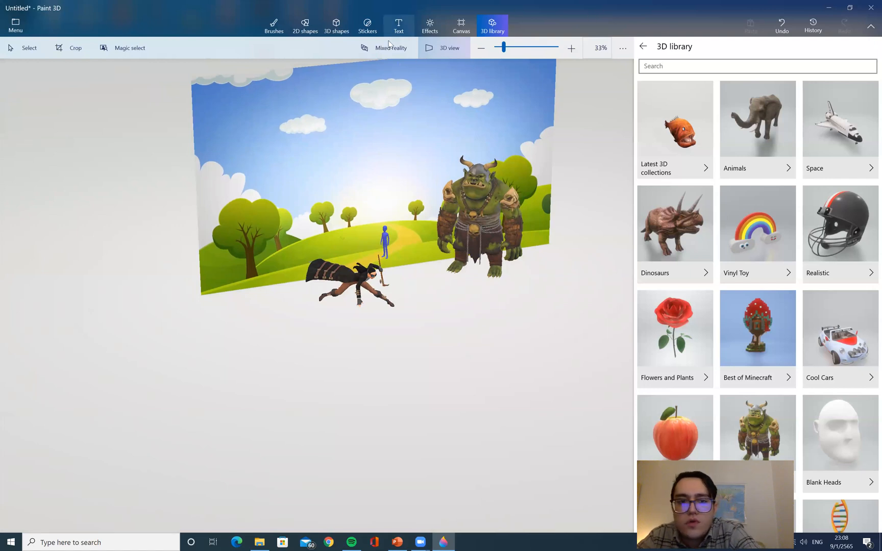
left_click(458, 51)
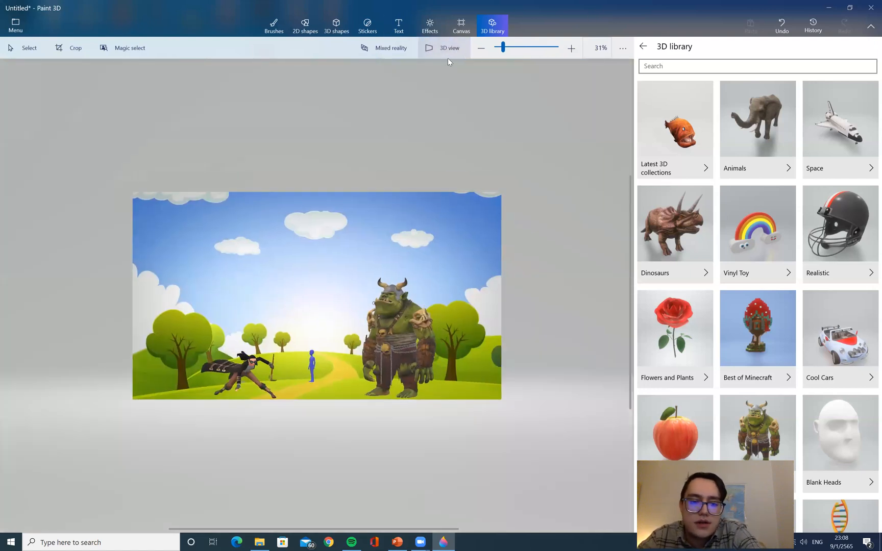
scroll(308, 345, "up", 5)
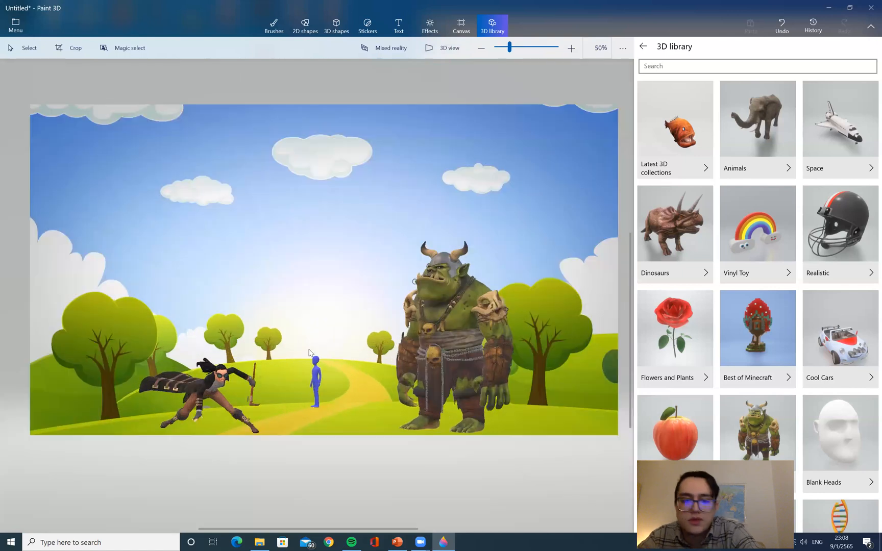
scroll(327, 330, "down", 3)
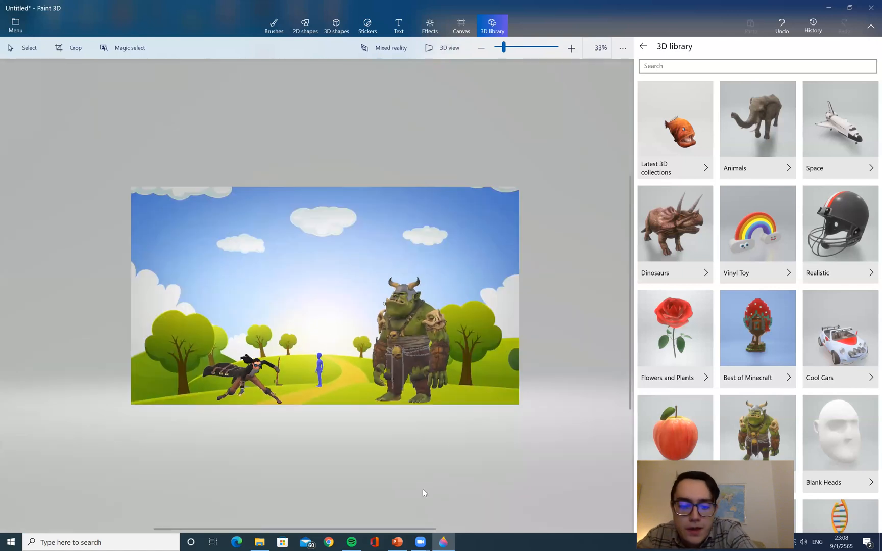
Step: Switch to the PowerPoint lesson presentation and show slide 3 about drawing 3D objects
key("alt+Tab")
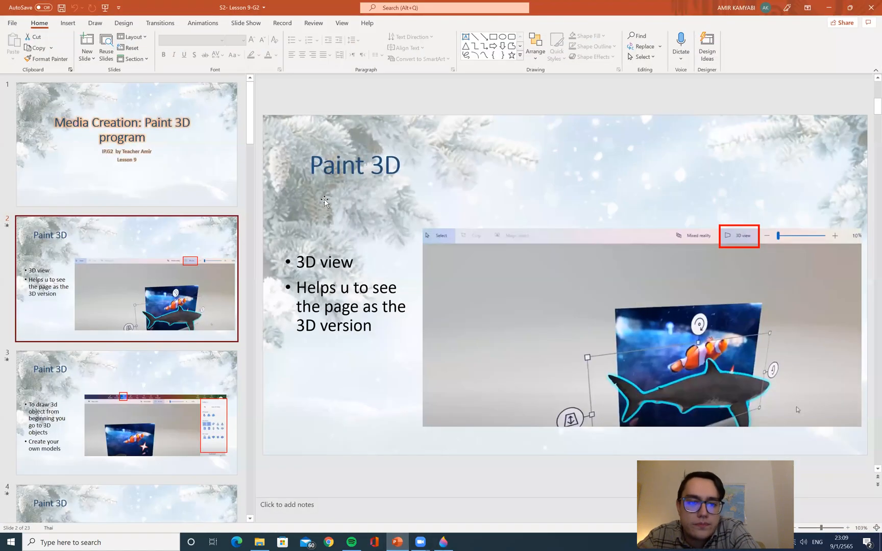
left_click(136, 383)
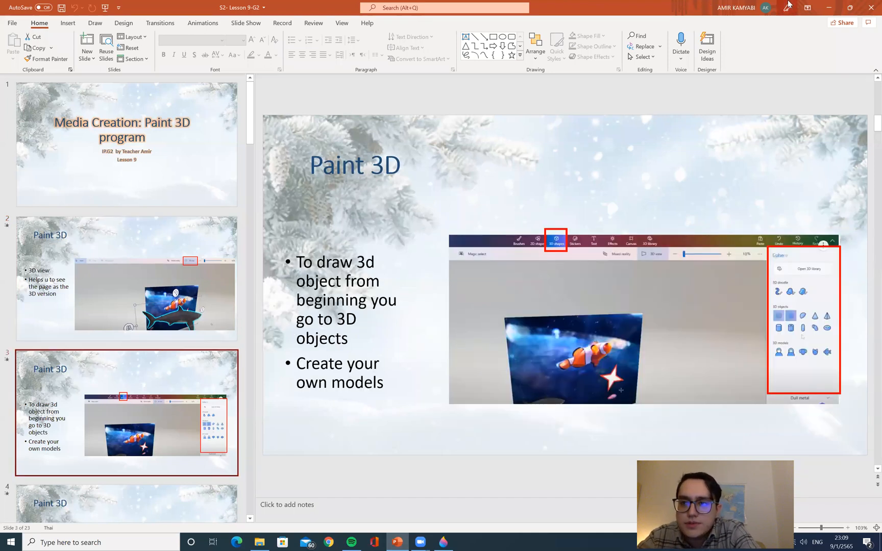
Step: Switch to Paint 3D and draw a 3D cube in the sky above the steampunk hero
key("alt+Tab")
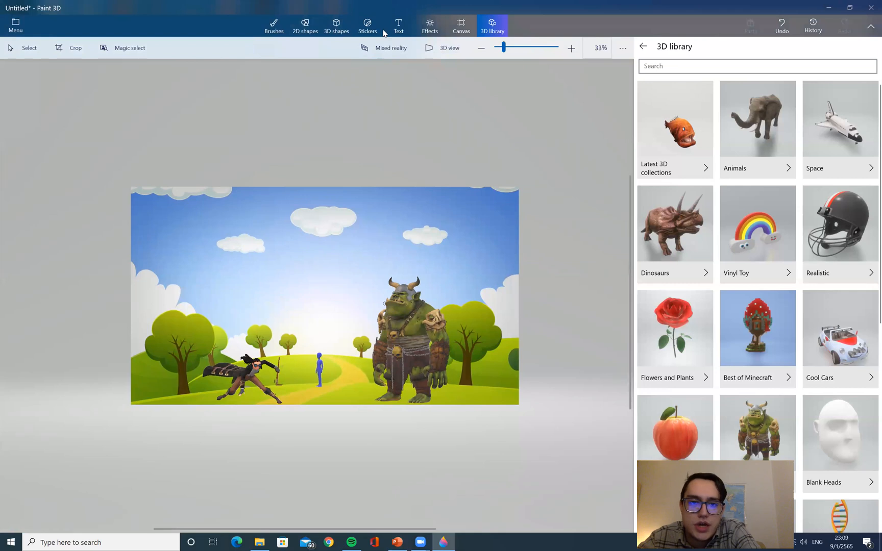
left_click(340, 24)
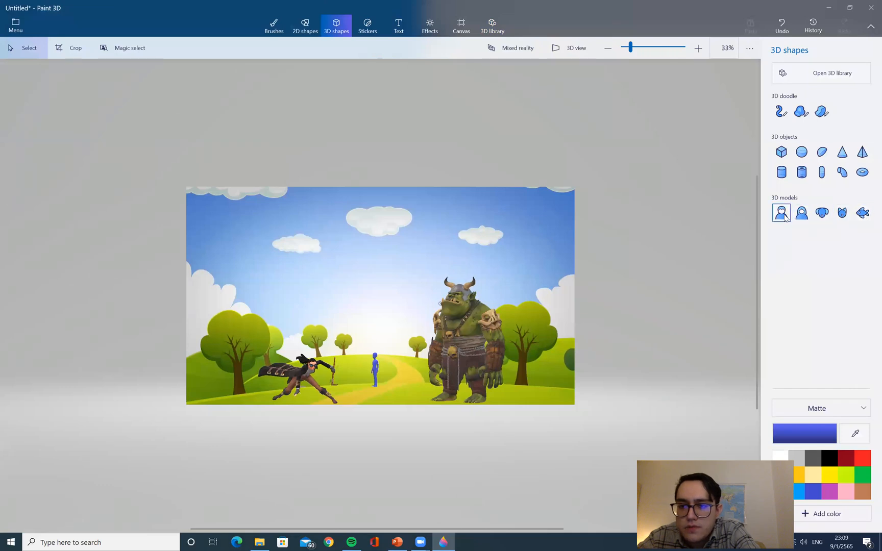
left_click(781, 152)
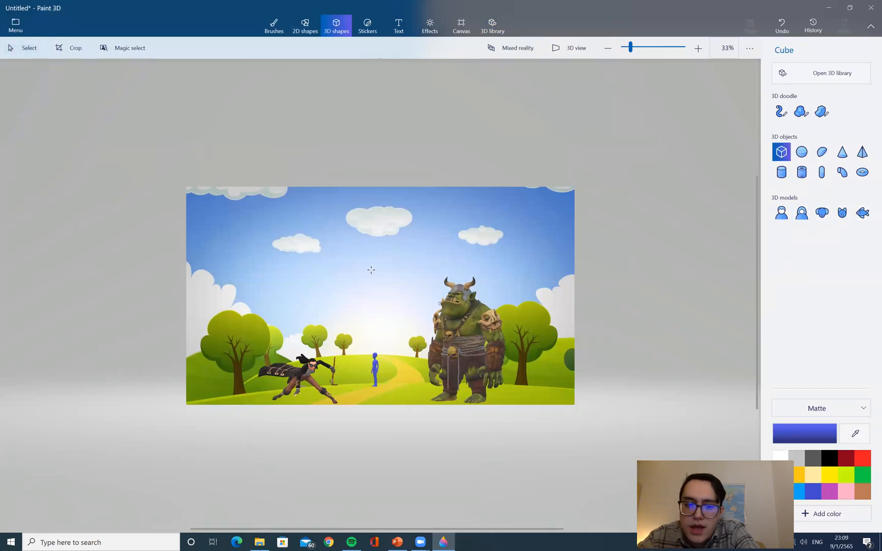
left_click_drag(270, 246, 351, 320)
left_click(313, 299)
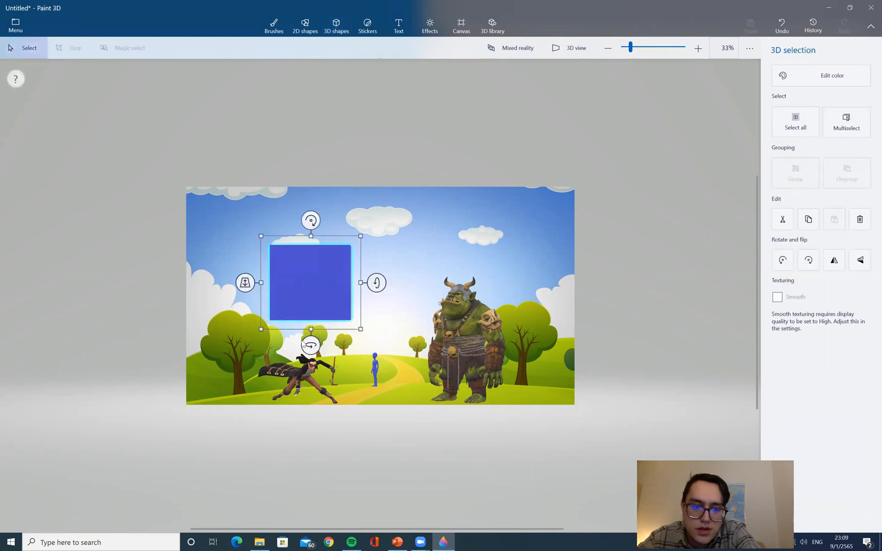
Step: Rotate the cube to expose its top and side faces, adjust its depth, and delete it
left_click_drag(312, 345, 383, 332)
left_click_drag(376, 289, 370, 314)
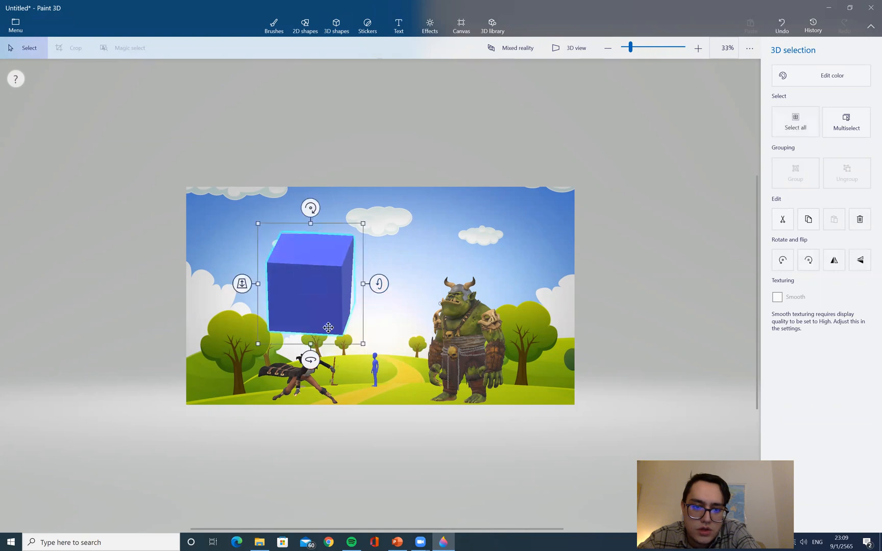
left_click_drag(242, 284, 457, 321)
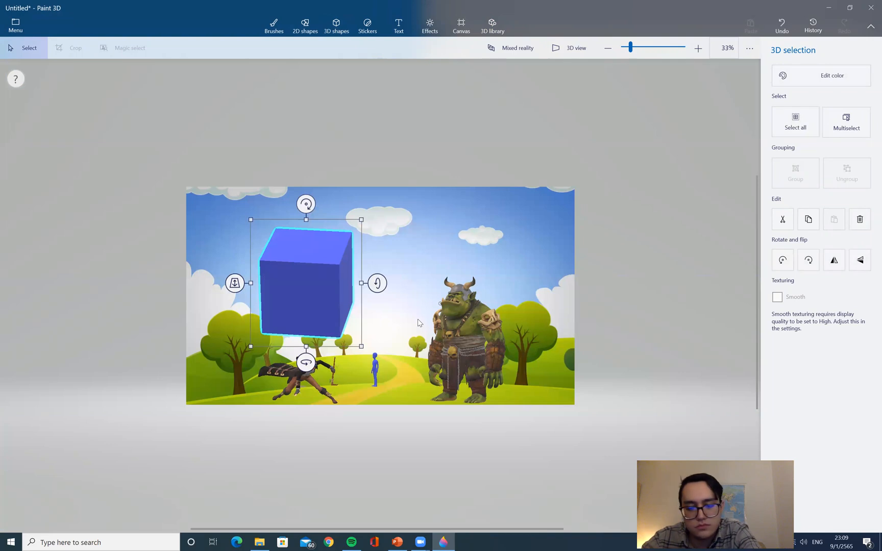
key("Delete")
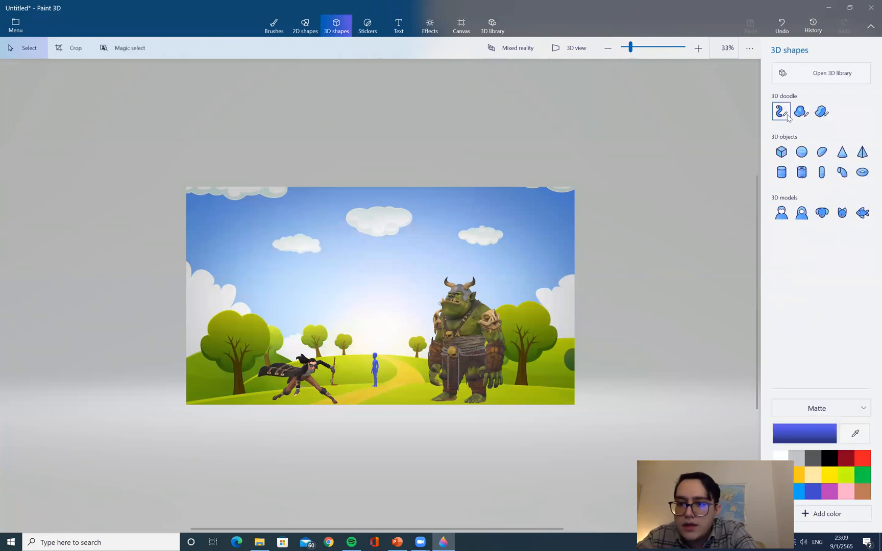
Step: Draw a winding 3D tube across the sky with the Tube brush, using the star-shaped tube profile
left_click(786, 115)
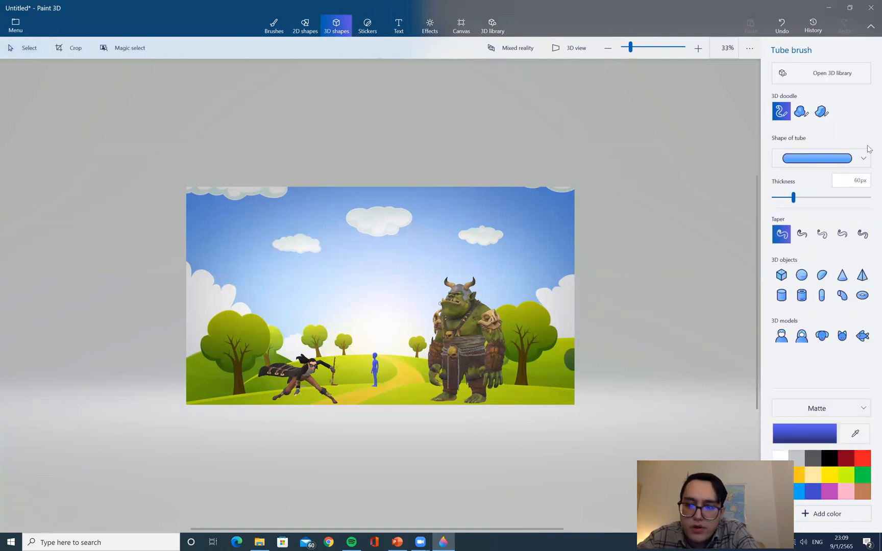
left_click(824, 161)
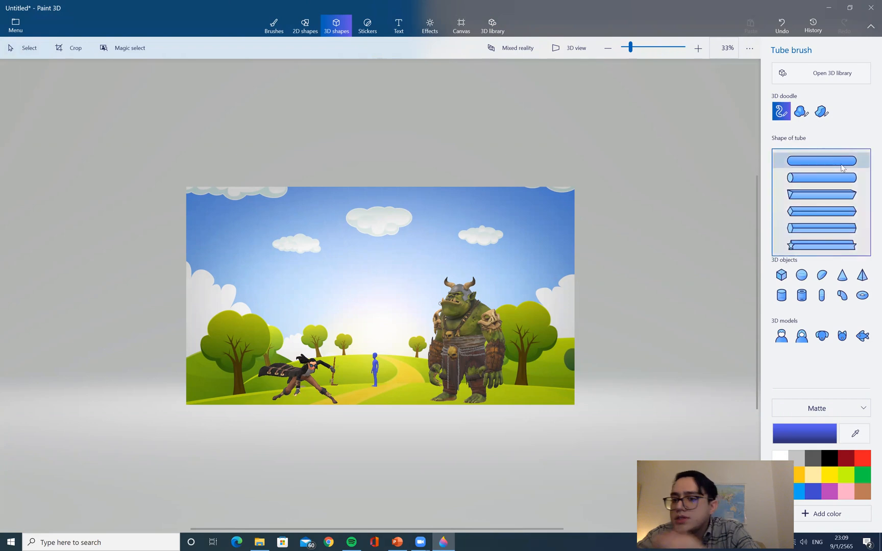
left_click(838, 247)
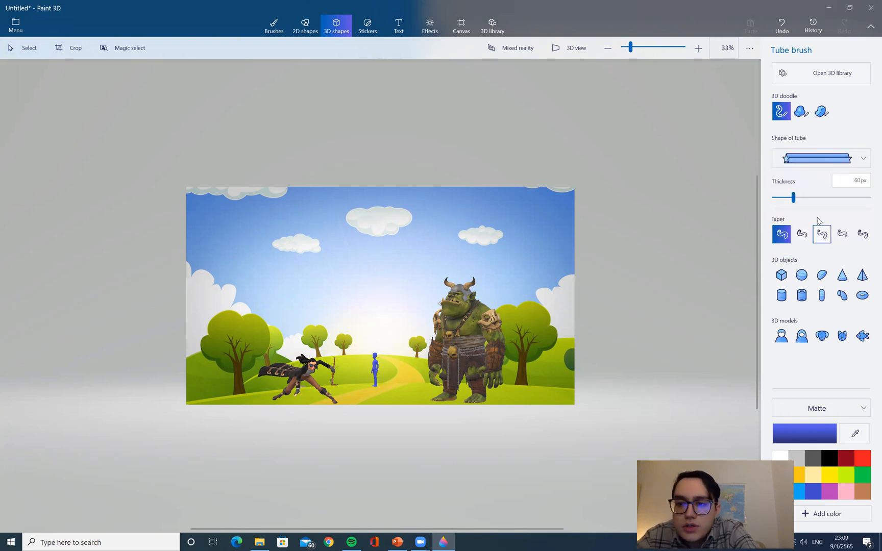
left_click(226, 287)
mouse_move(226, 287)
left_mouse_down()
mouse_move(328, 258)
mouse_move(402, 267)
mouse_move(293, 320)
mouse_move(408, 329)
mouse_move(432, 247)
mouse_move(521, 263)
left_mouse_up()
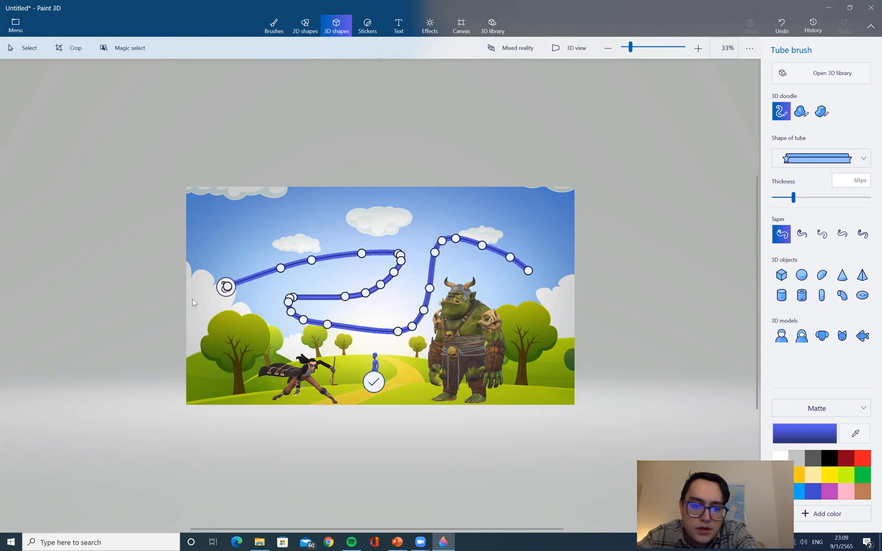
left_click(374, 383)
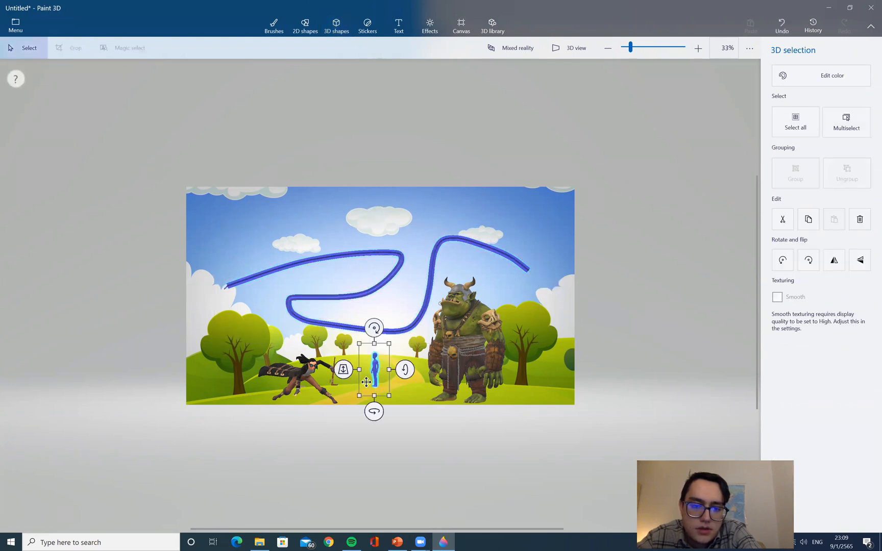
Step: Examine the winding star-shaped tube up close in 3D view, and delete it back in the flat canvas view
left_click(312, 299)
right_click(349, 316)
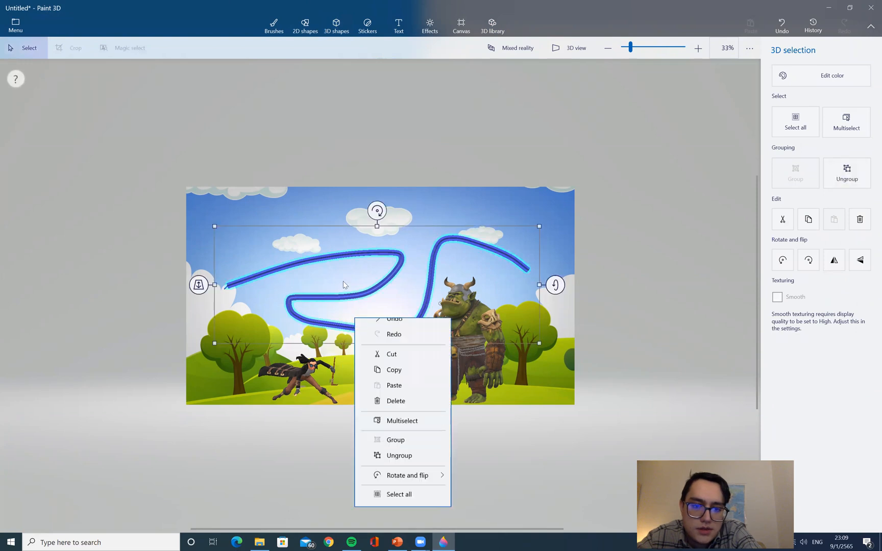
left_click(480, 91)
left_click(571, 48)
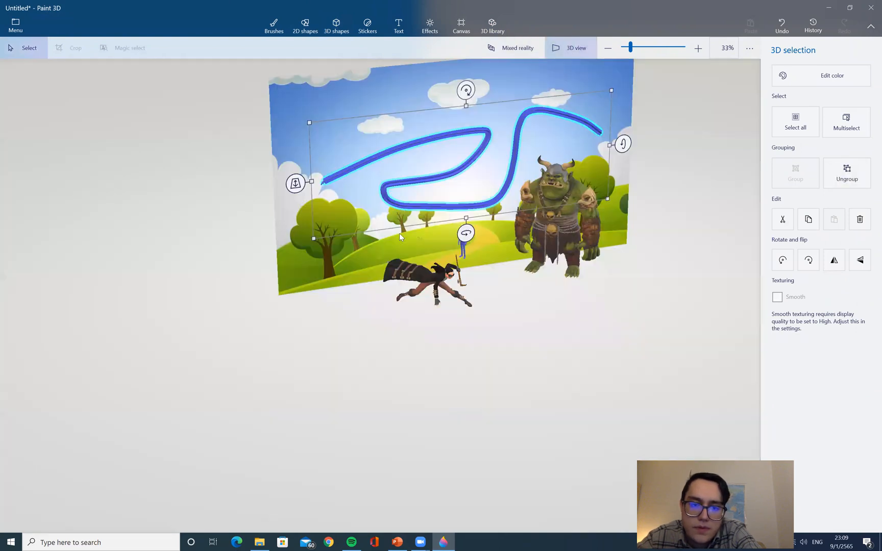
right_click(491, 181)
left_click(357, 210)
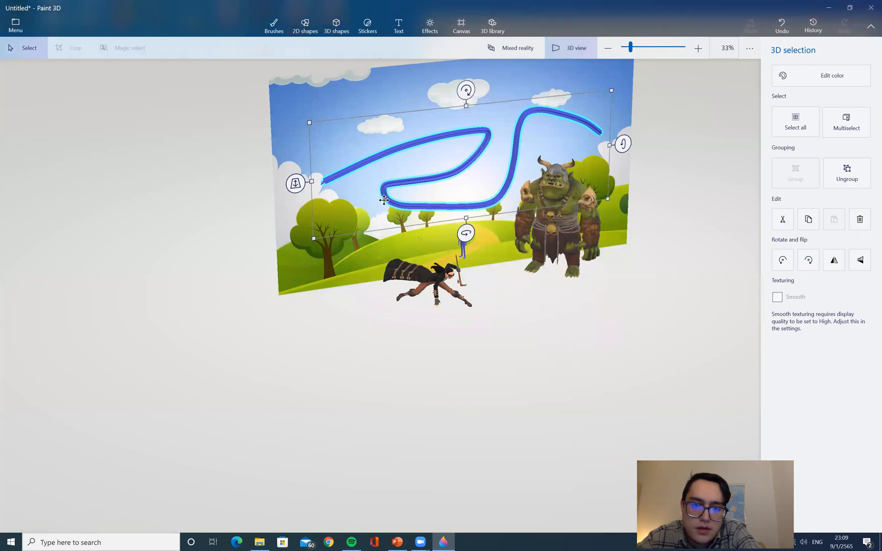
scroll(395, 191, "up", 1)
scroll(358, 190, "up", 4)
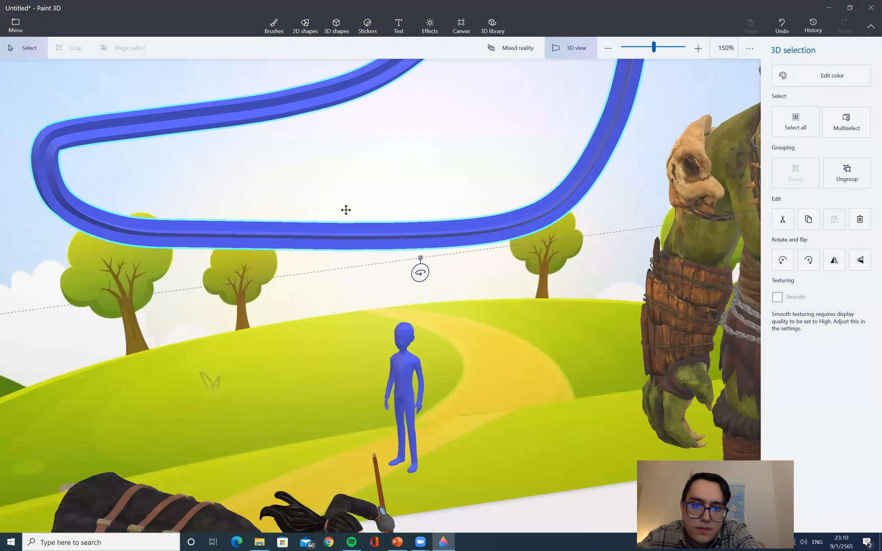
scroll(345, 209, "down", 4)
left_click(564, 47)
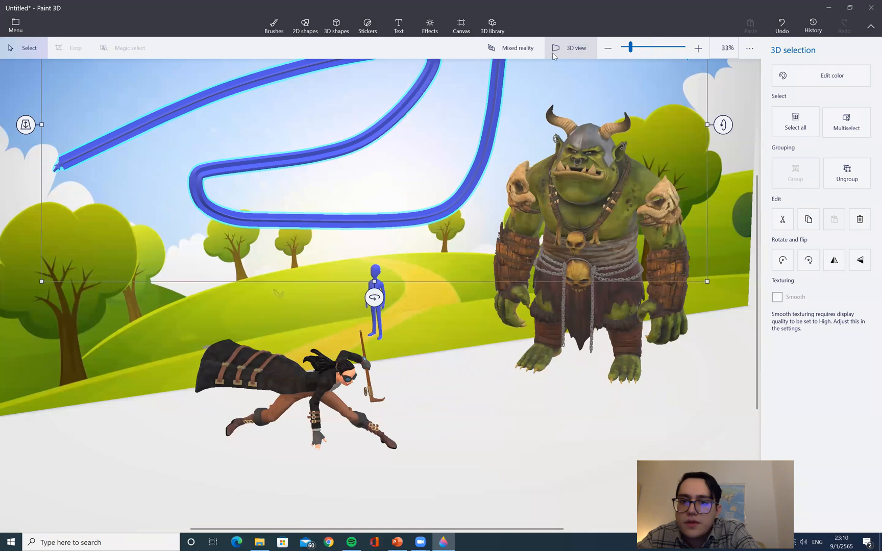
key("Delete")
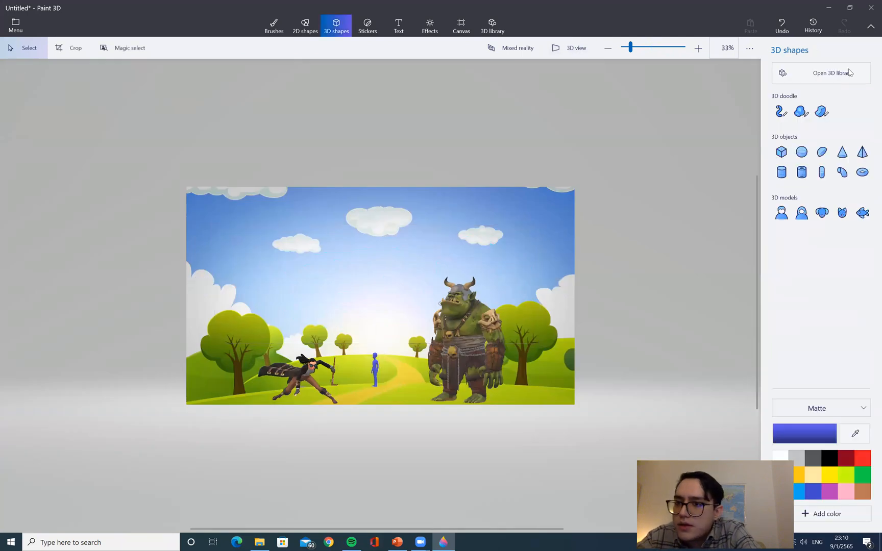
Step: Draw a closed arch-shaped 3D doodle with soft edges in the sky above the steampunk hero
left_click(800, 112)
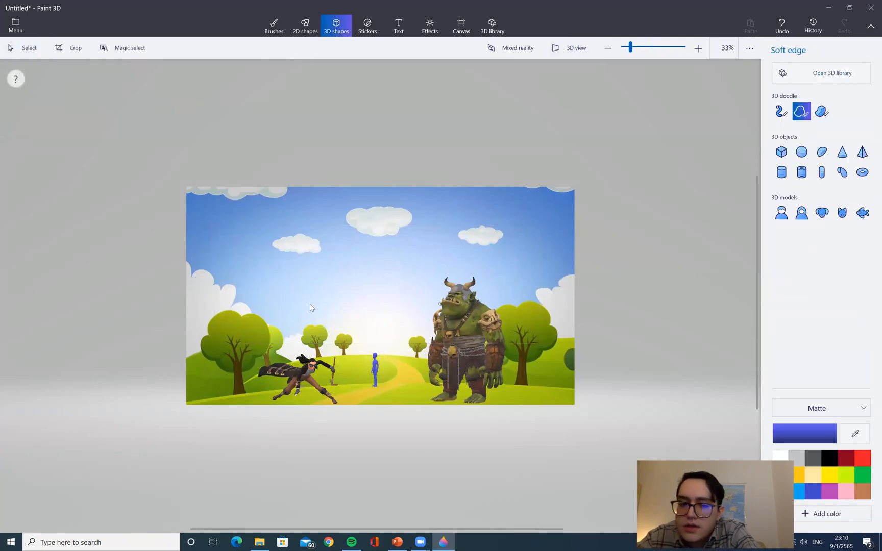
mouse_move(239, 299)
left_mouse_down()
mouse_move(237, 269)
mouse_move(316, 238)
mouse_move(384, 281)
mouse_move(350, 304)
mouse_move(327, 280)
mouse_move(295, 273)
left_mouse_up()
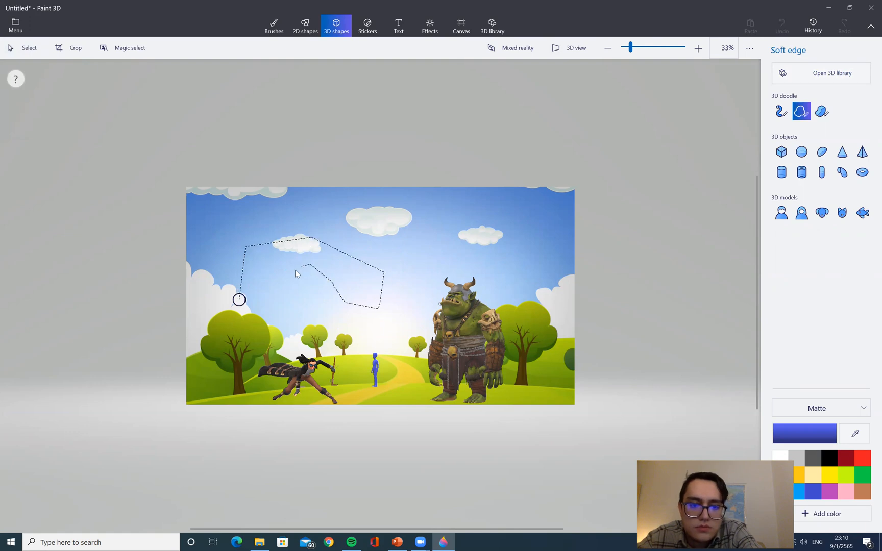
left_click_drag(259, 300, 241, 301)
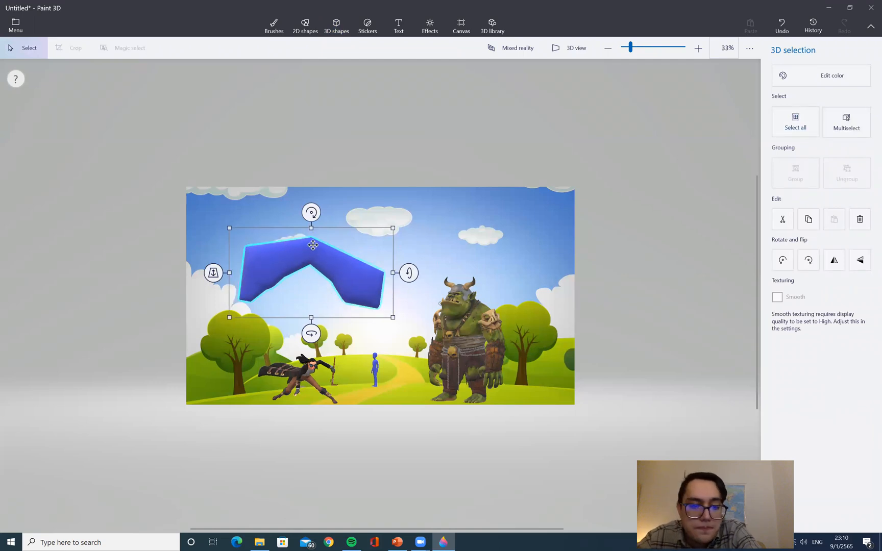
Step: Move the soft-edge doodle toward the central cloud, turn it about its vertical axis, and delete it
left_click_drag(311, 254, 331, 240)
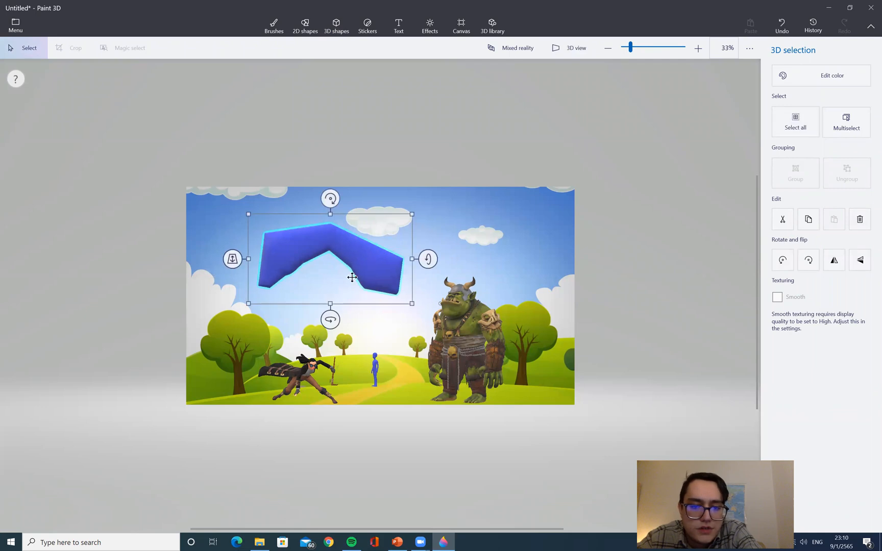
left_click_drag(326, 322, 385, 313)
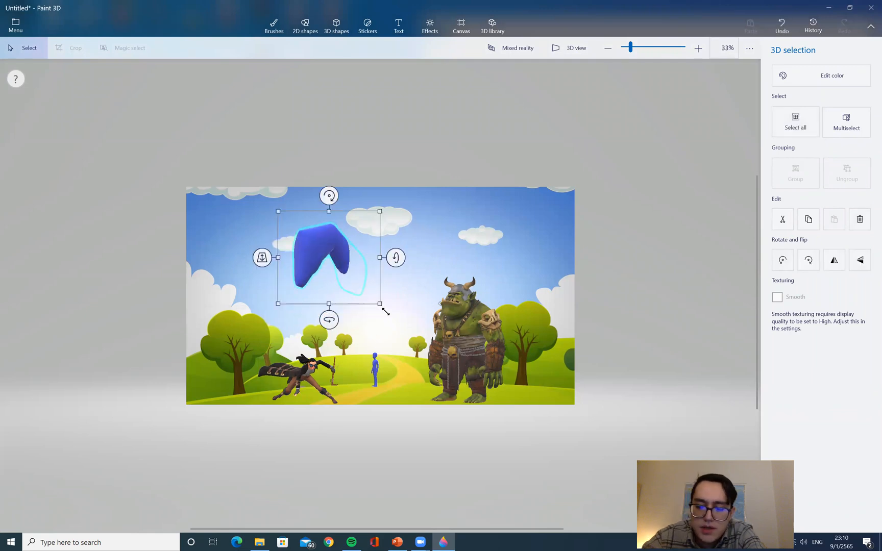
key("Delete")
Step: Draw a closed angular 3D doodle with sharp edges and straight sides in the sky above the steampunk hero
left_click(822, 111)
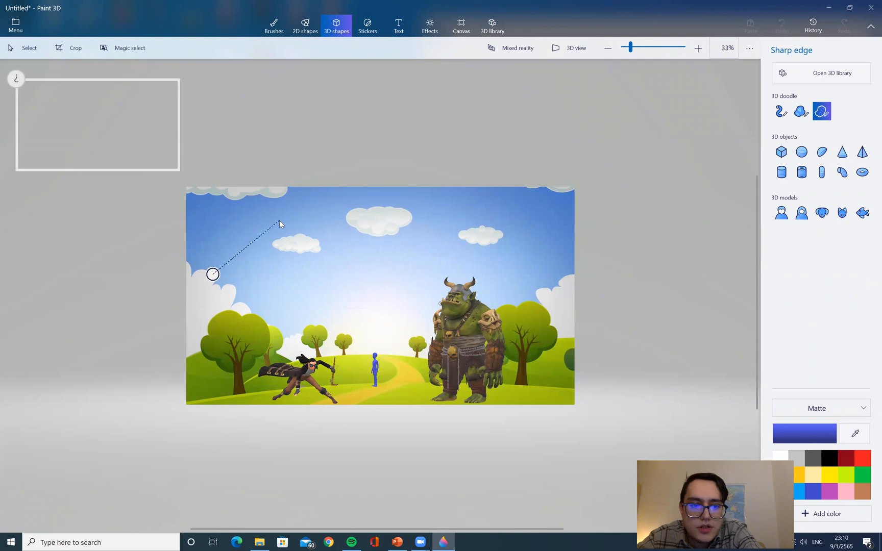
left_click(359, 288)
left_click(290, 302)
left_click(211, 289)
left_click(214, 275)
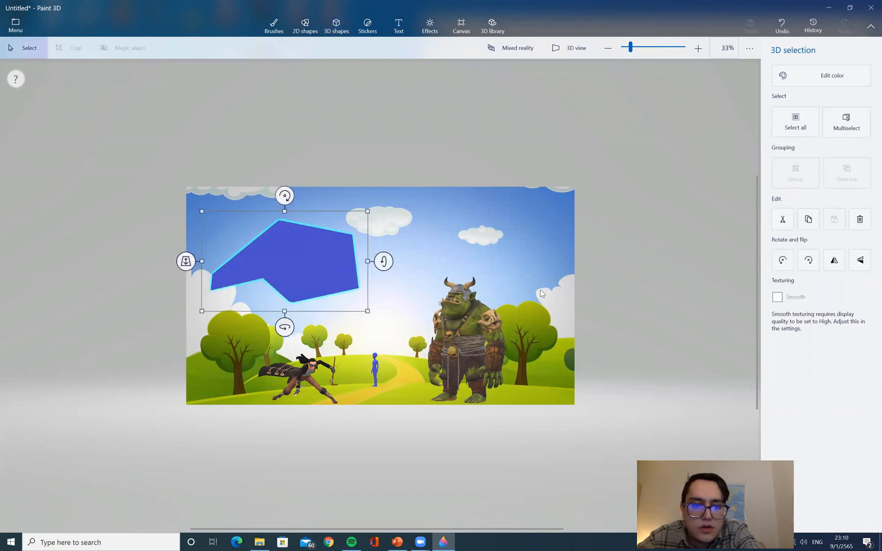
Step: Rotate the sharp-edge shape in quarter turns counterclockwise and clockwise, ending with its narrow tip pointing up
left_click(782, 261)
left_click(784, 262)
left_click(783, 261)
left_click(783, 261)
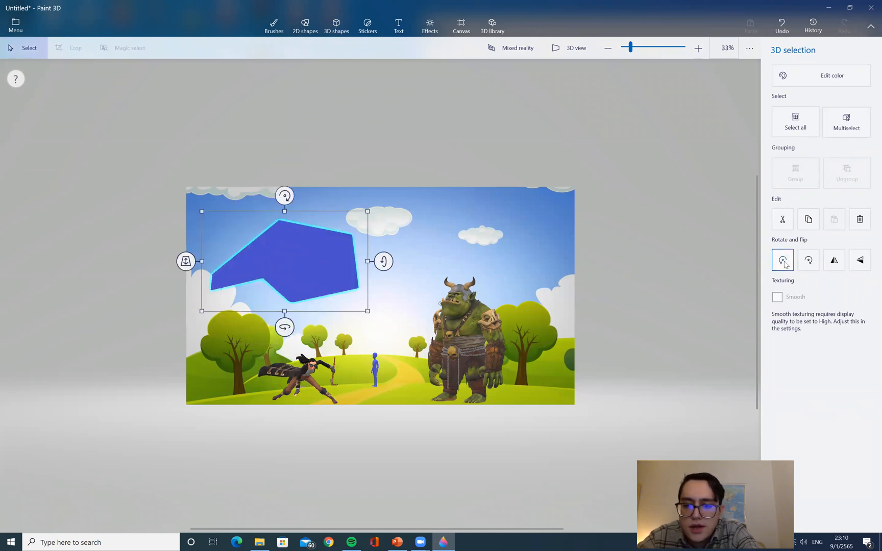
left_click(783, 261)
left_click(809, 262)
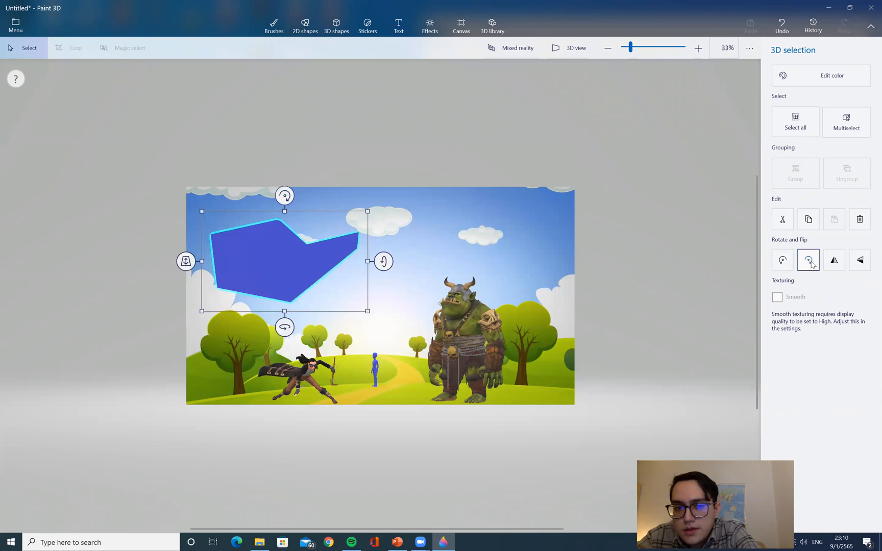
left_click(810, 263)
left_click(810, 263)
left_click(811, 262)
left_click(811, 263)
left_click(813, 262)
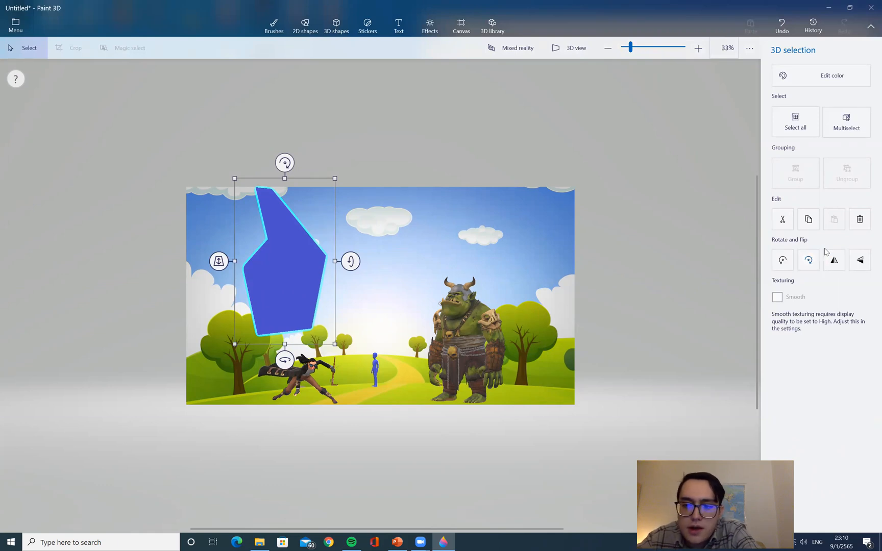
Step: Flip the sharp-edge shape horizontally and vertically, returning it to its tip-up orientation
left_click(834, 258)
left_click(834, 257)
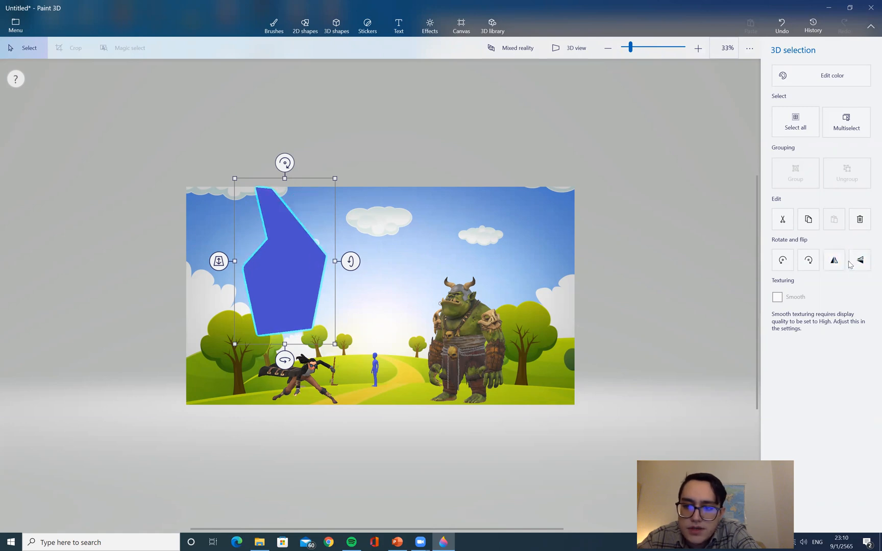
left_click(859, 261)
left_click(858, 261)
left_click(838, 261)
left_click(837, 260)
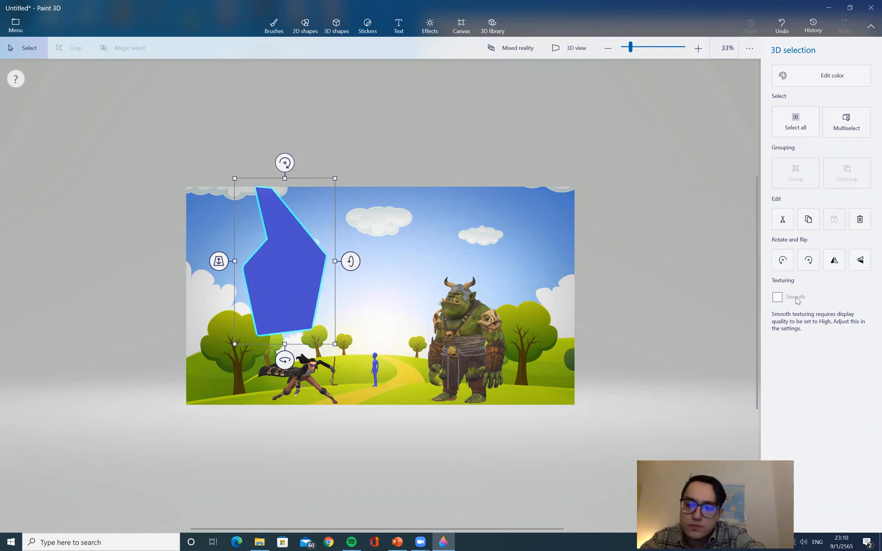
Step: Rotate the sharp-edge shape a half turn and reverse this with a vertical and a horizontal flip
left_click(782, 260)
left_click(782, 260)
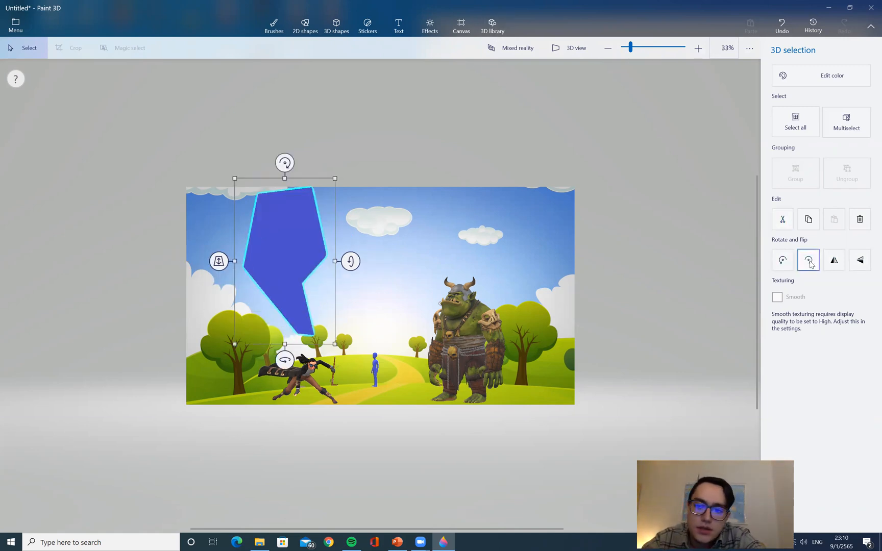
left_click(860, 260)
left_click(834, 260)
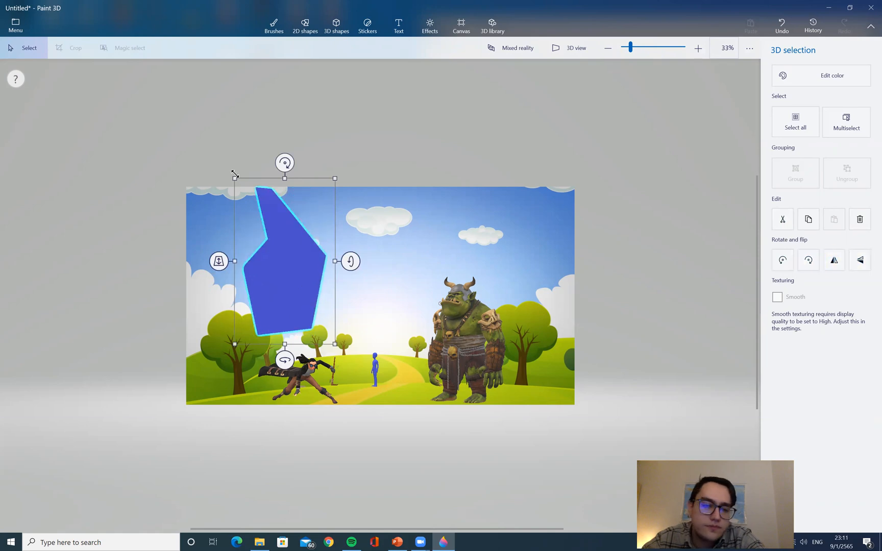
Step: Switch to the PowerPoint lesson presentation and show slide 4 about freehand drawing with 3D doodle
left_click(397, 543)
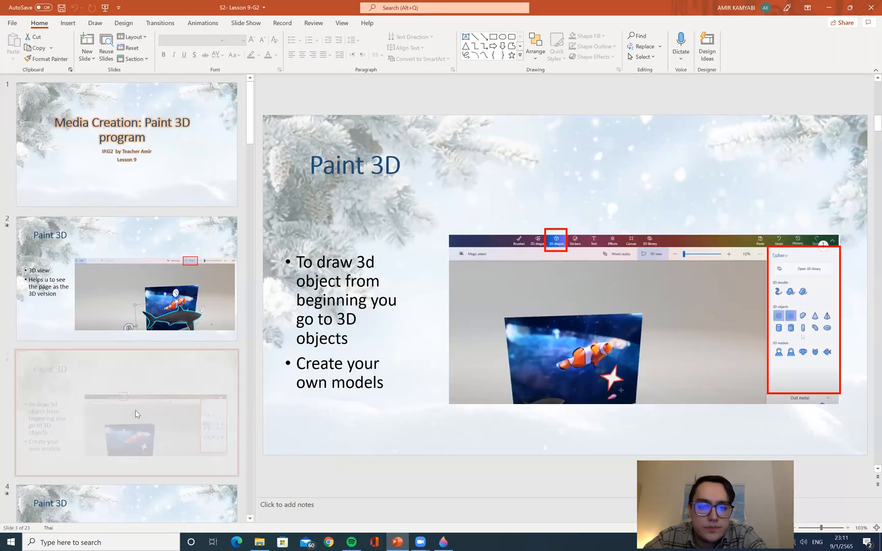
scroll(133, 363, "down", 3)
scroll(128, 355, "down", 2)
left_click(136, 323)
scroll(135, 322, "down", 1)
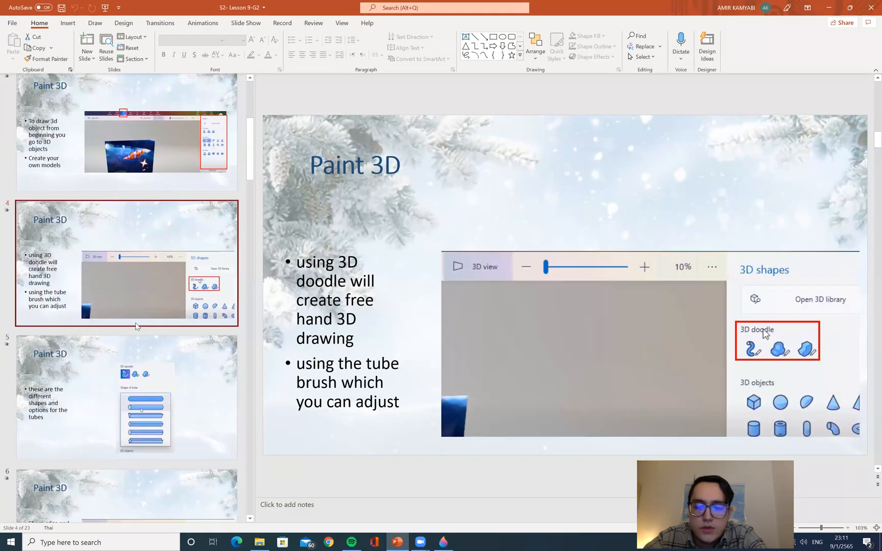
scroll(141, 327, "up", 1)
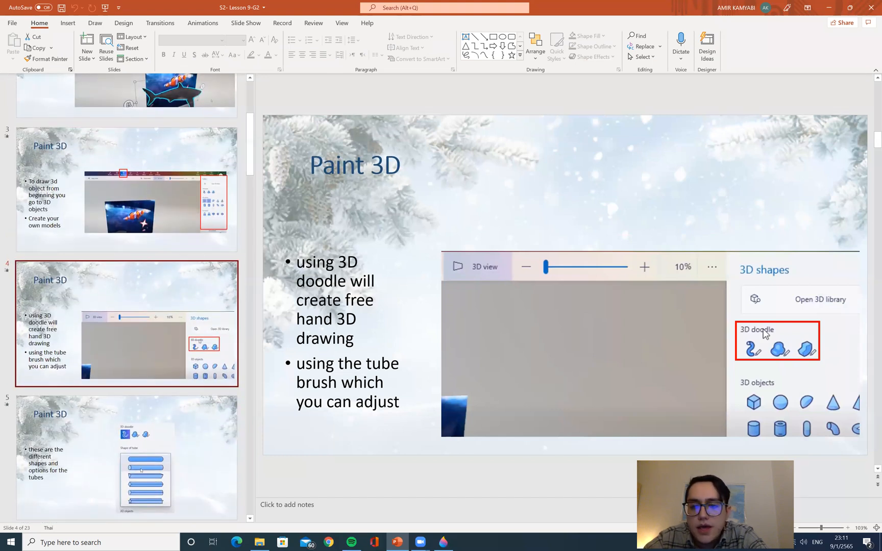
Step: Switch back to Paint 3D and remove the blue sharp-edge shape from the landscape scene
key("alt+Tab")
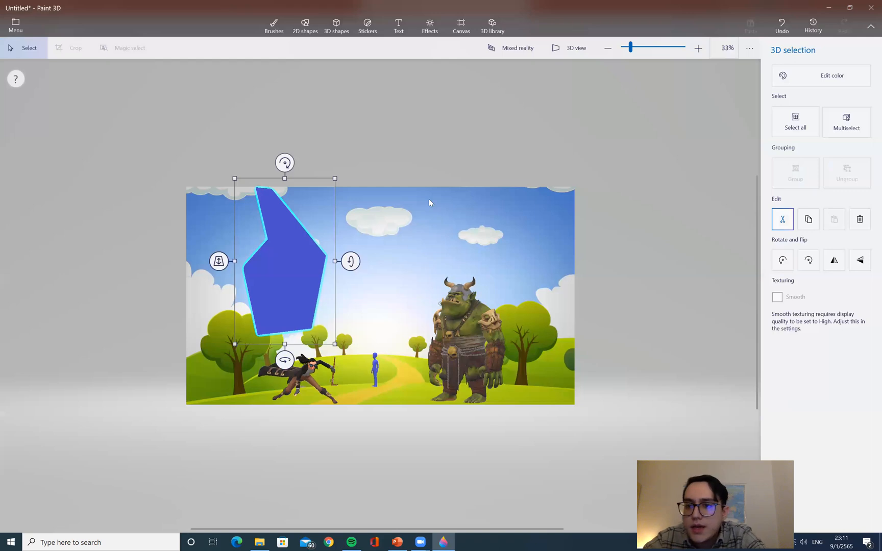
key("ctrl+z")
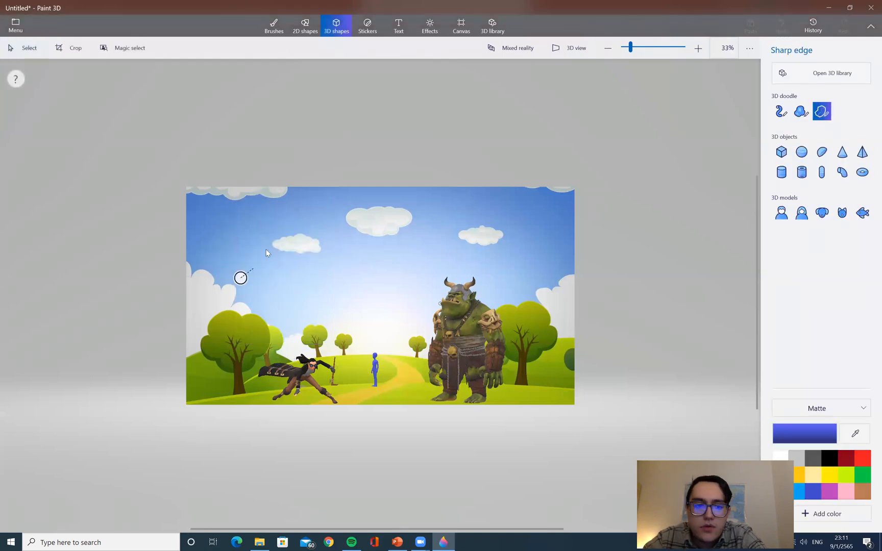
Step: Draw a wide blue sharp-edge doodle across the sky above the ogre and delete it
mouse_move(399, 238)
left_mouse_down()
mouse_move(485, 234)
mouse_move(526, 219)
mouse_move(556, 194)
mouse_move(564, 258)
mouse_move(489, 286)
mouse_move(291, 269)
mouse_move(241, 277)
left_mouse_up()
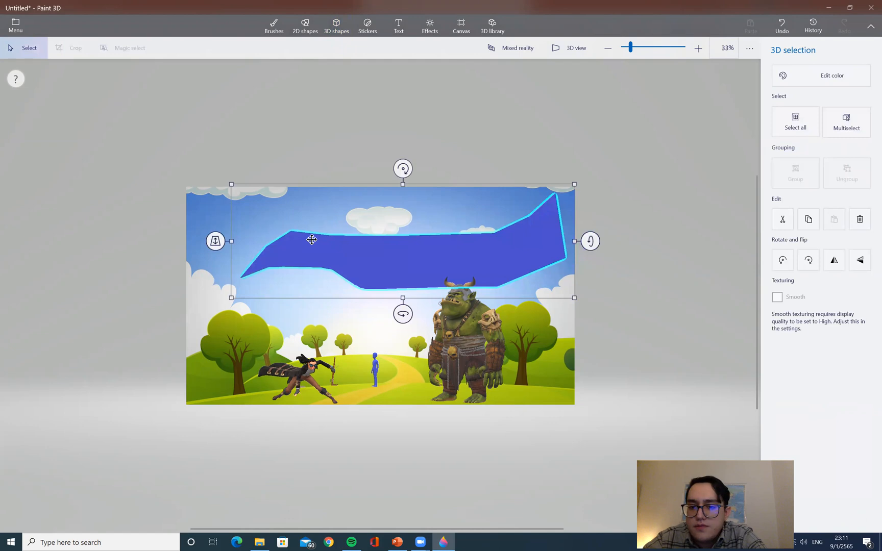
key("Delete")
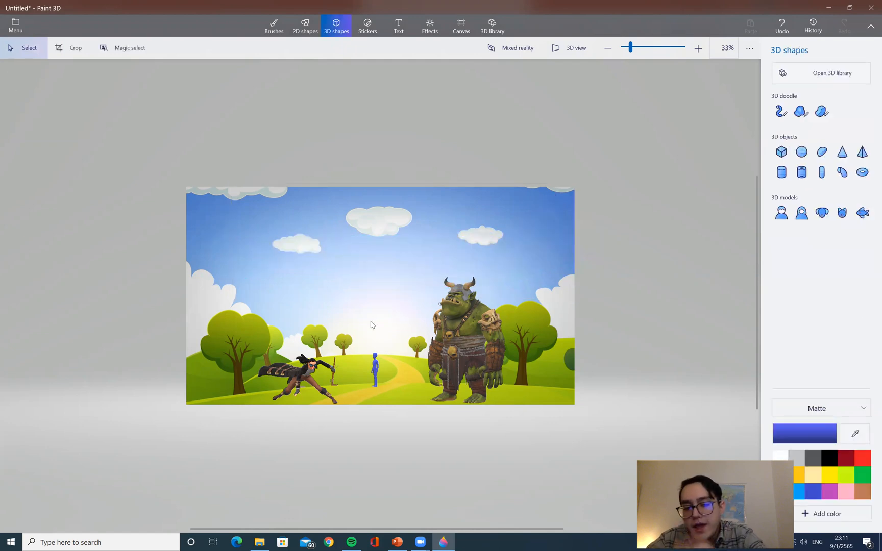
left_click(463, 337)
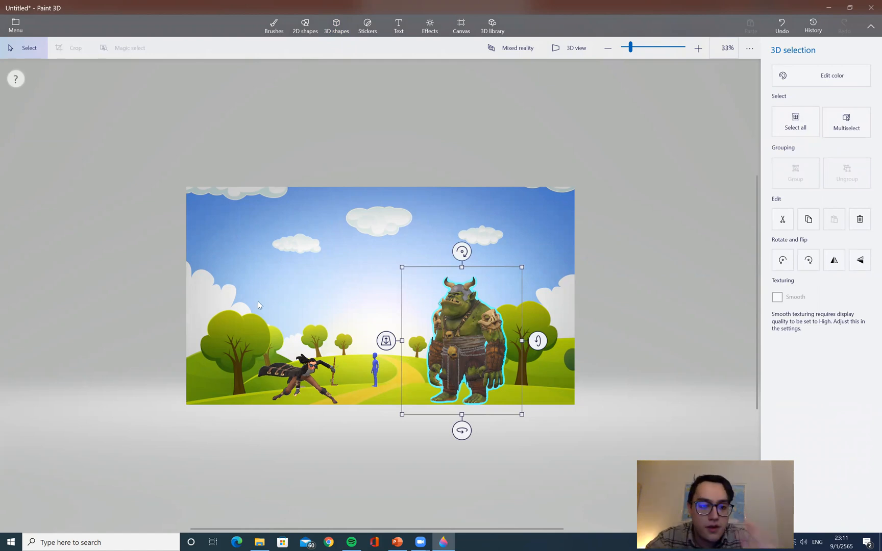
left_click(303, 243)
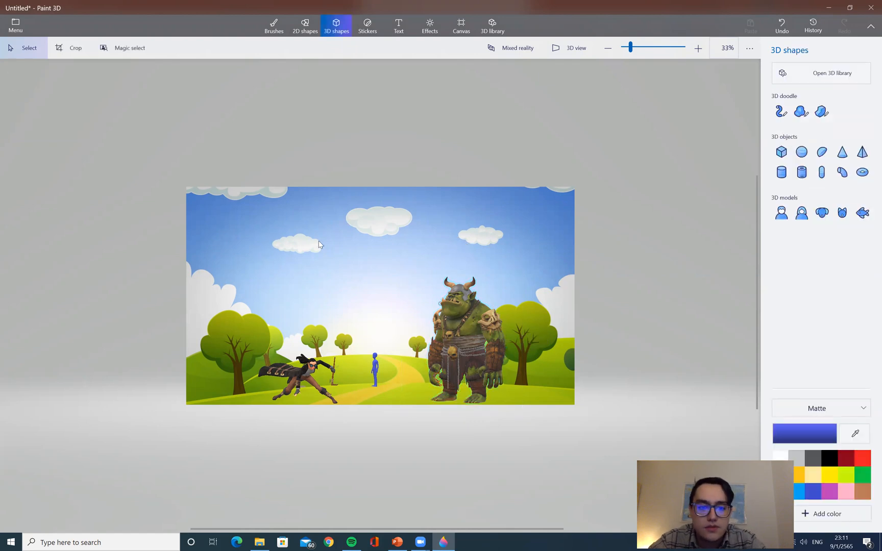